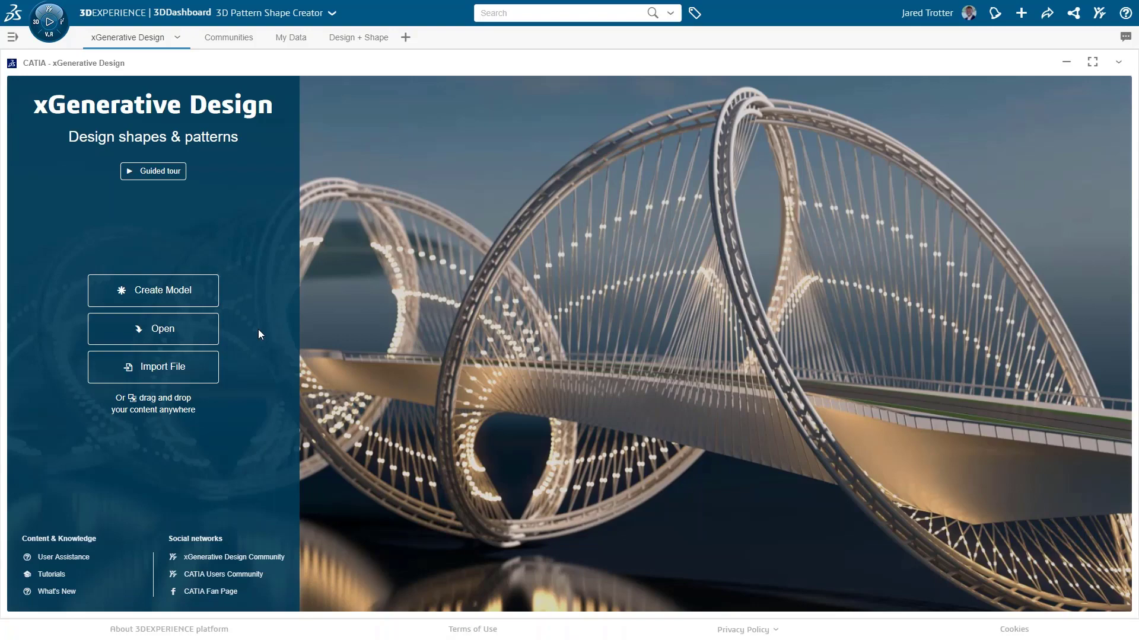
- Switch to the 3D Pattern Shape Creator role from the compass and return to the start page
click(49, 31)
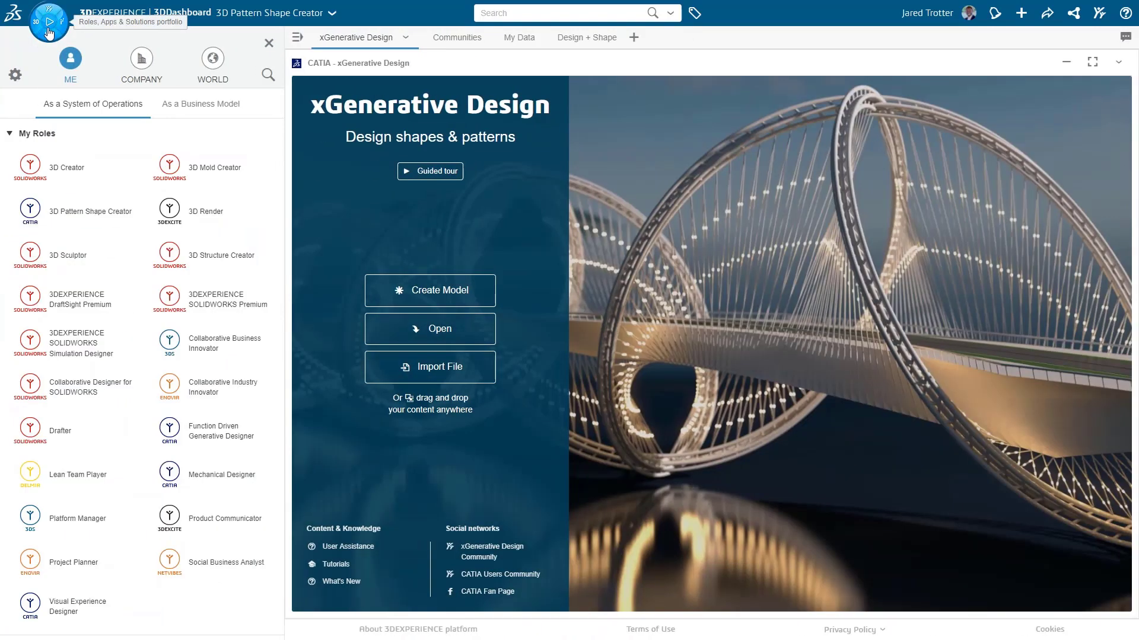
click(75, 212)
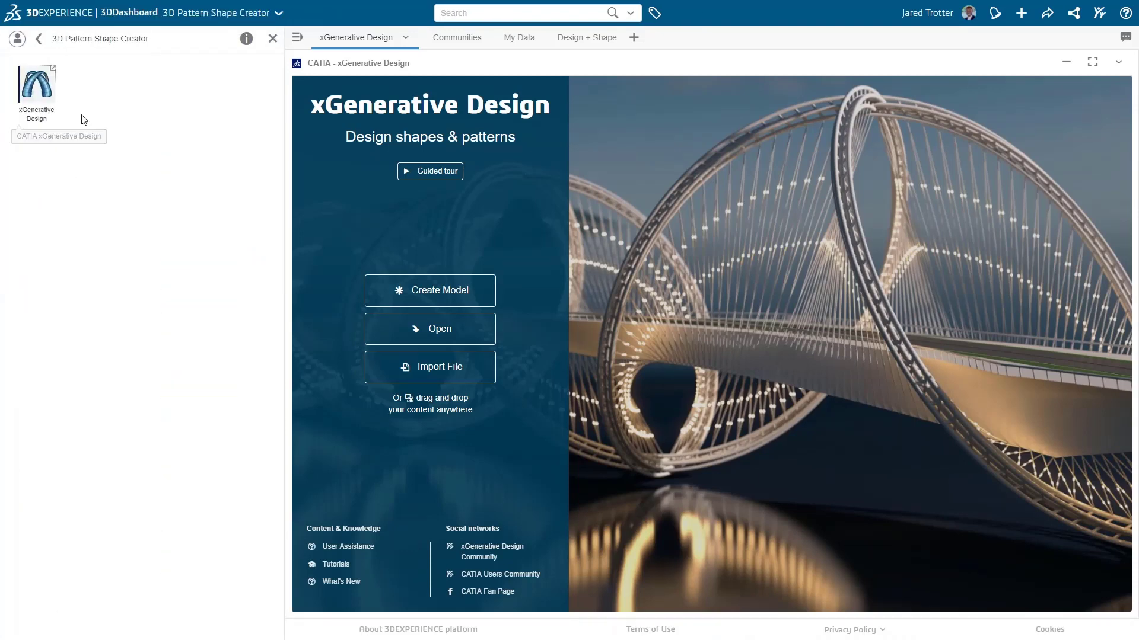
click(272, 39)
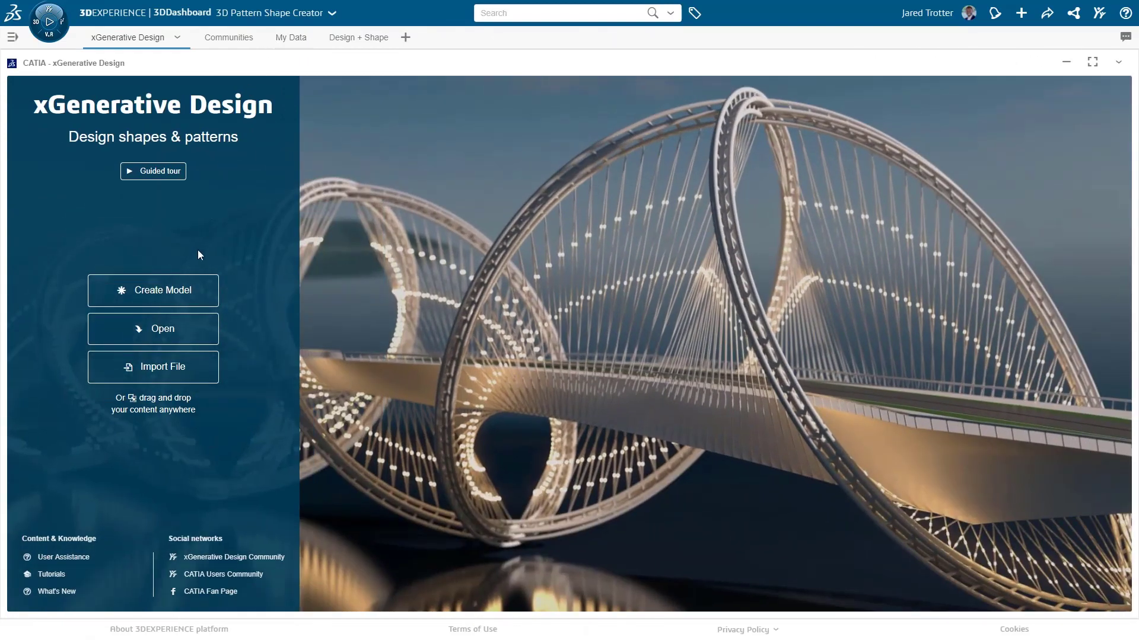
- Create a new model named 'Ottoman Cover' stored in the personal design space
click(195, 294)
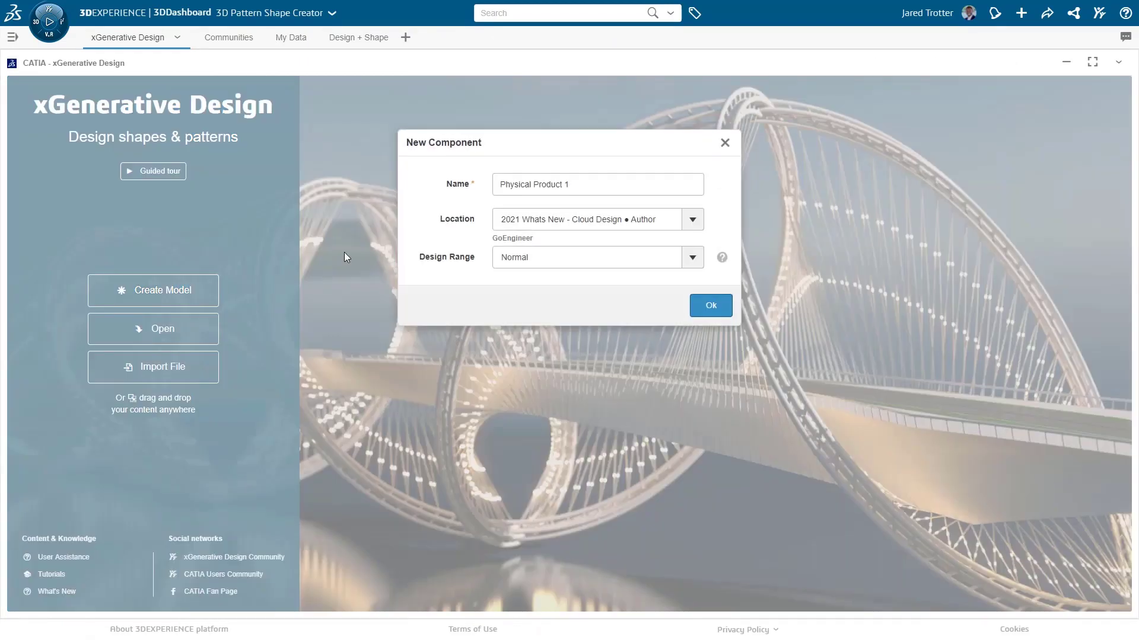
drag(571, 185, 500, 188)
text(Ottoman Cover)
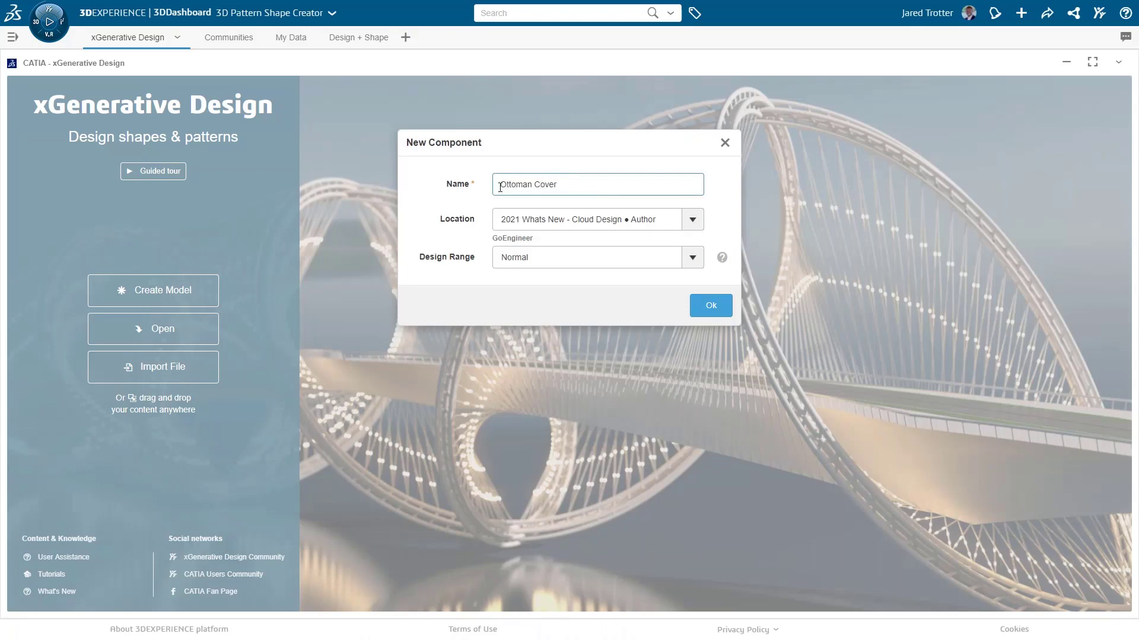
click(692, 219)
scroll(638, 285, down, 3)
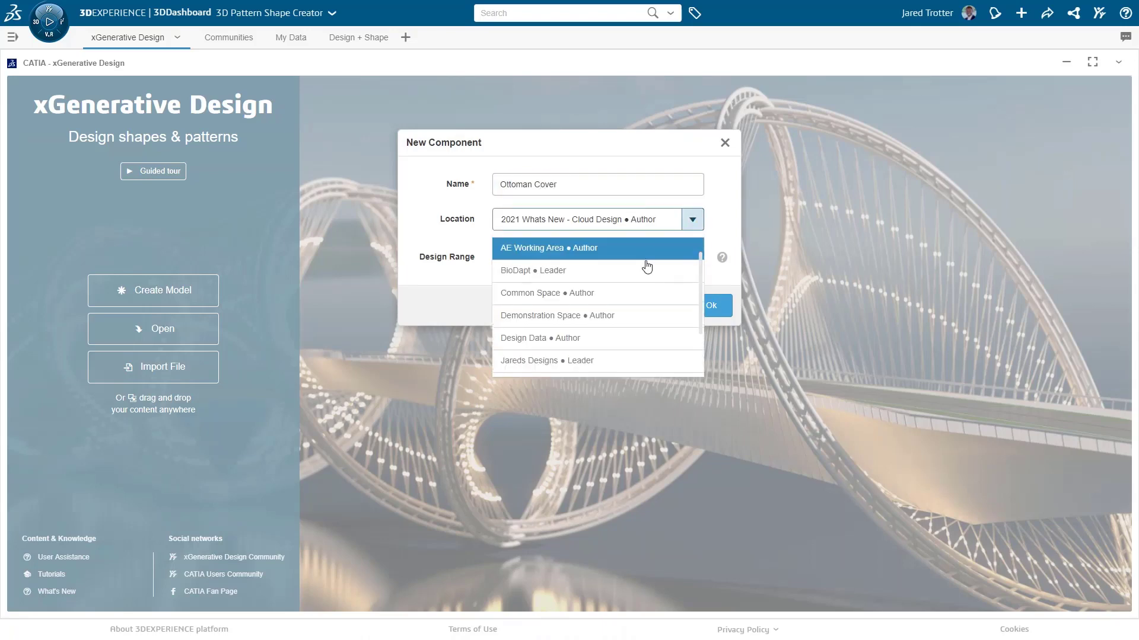
click(631, 321)
click(714, 306)
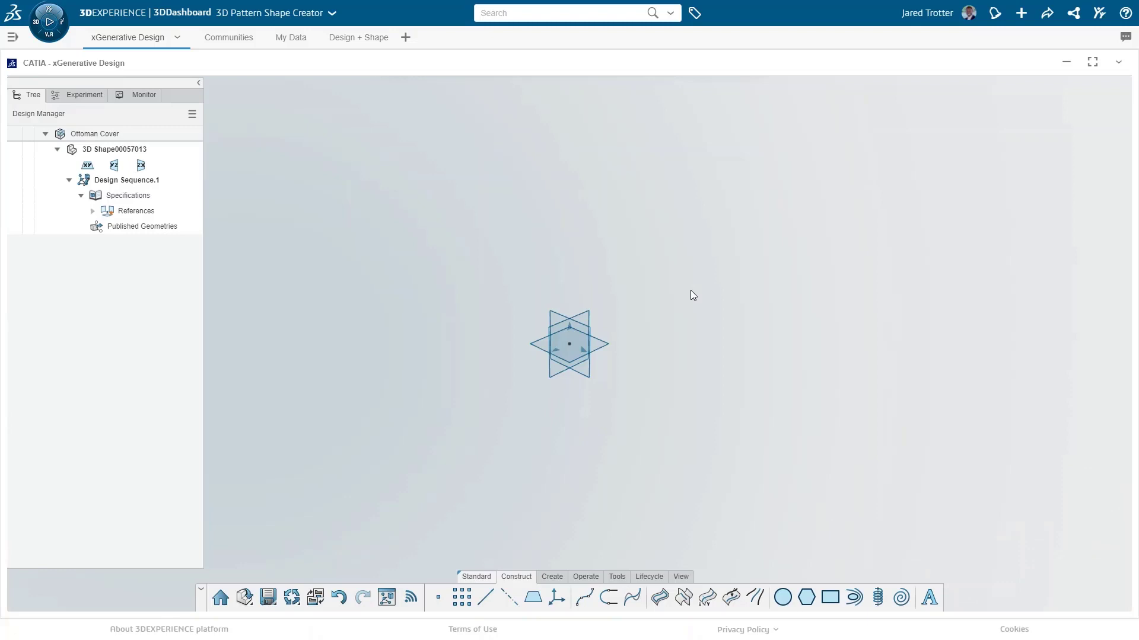
- Add a Point-Direction line from the origin with End Length 20 in
click(487, 599)
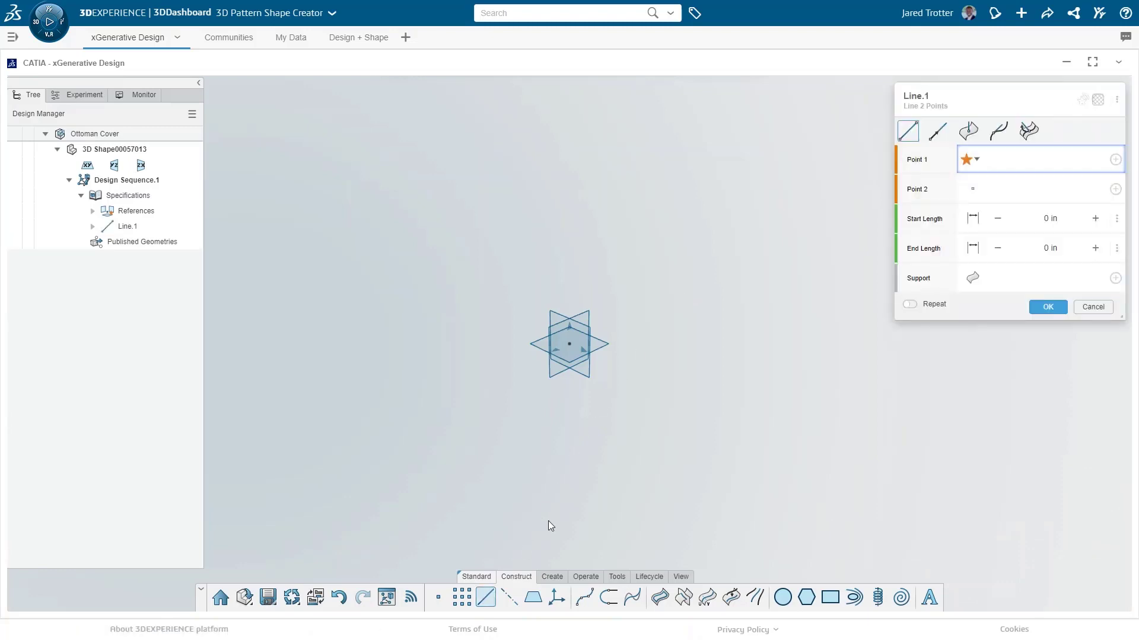
click(937, 130)
click(1042, 248)
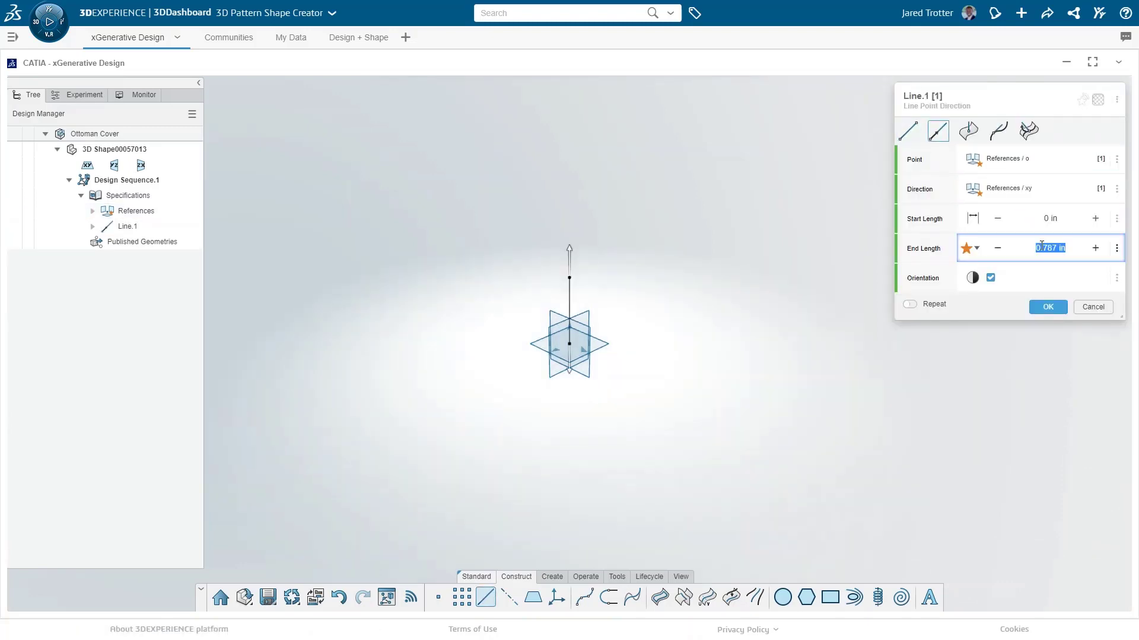
text(20)
click(1048, 307)
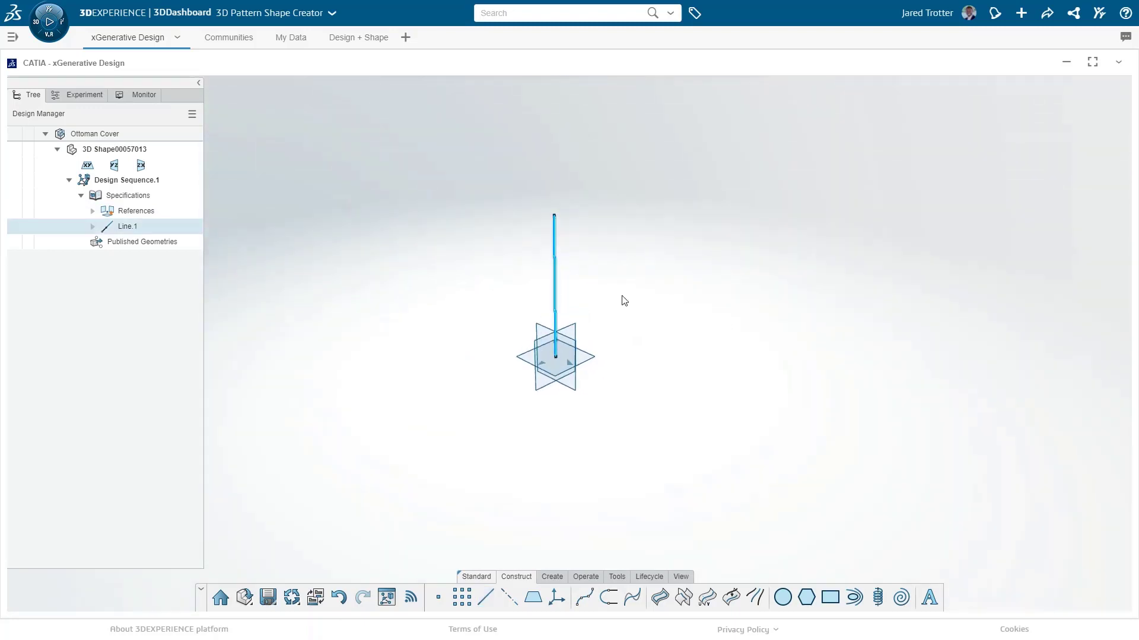
- Add a 90 deg quarter-circle arc of radius 20 in on the yz plane
click(789, 601)
click(1015, 189)
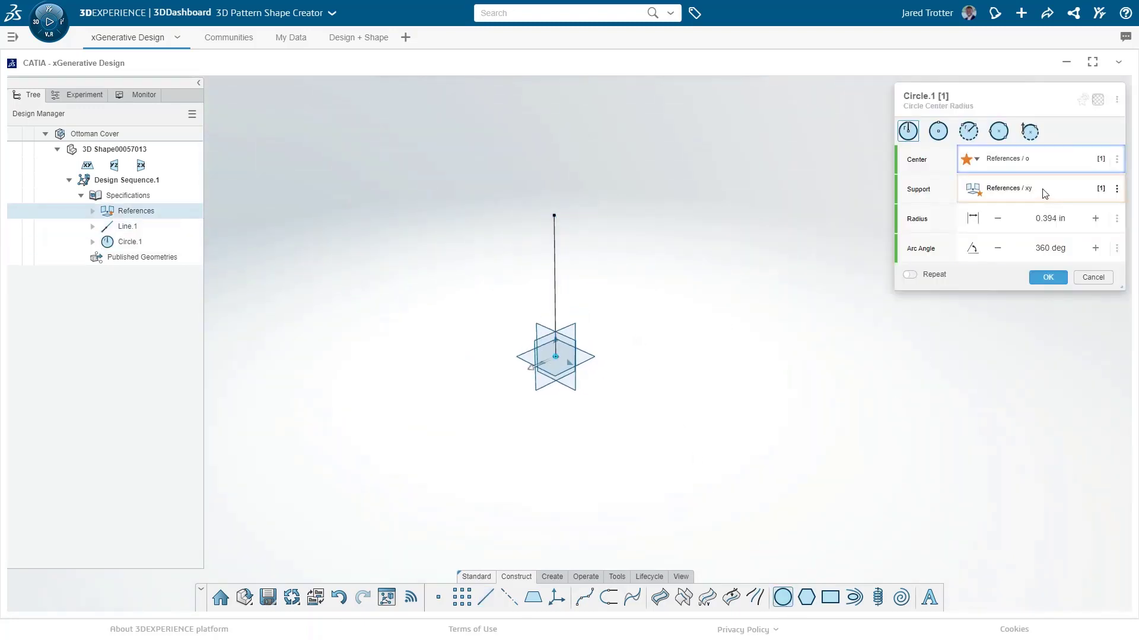
click(551, 328)
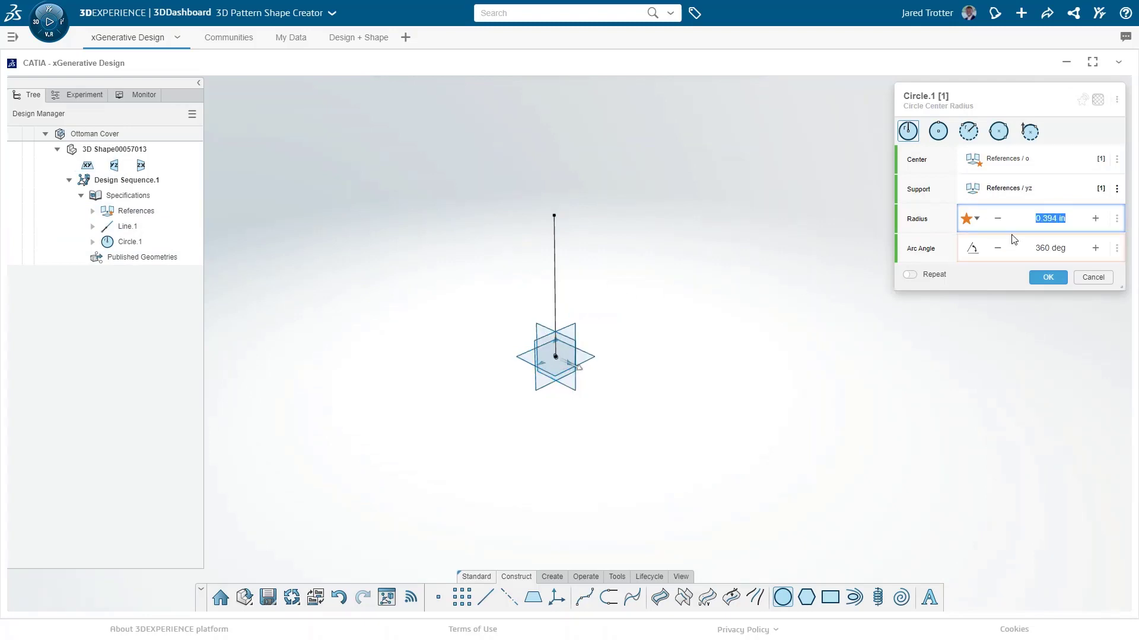
text(10)
key(Tab)
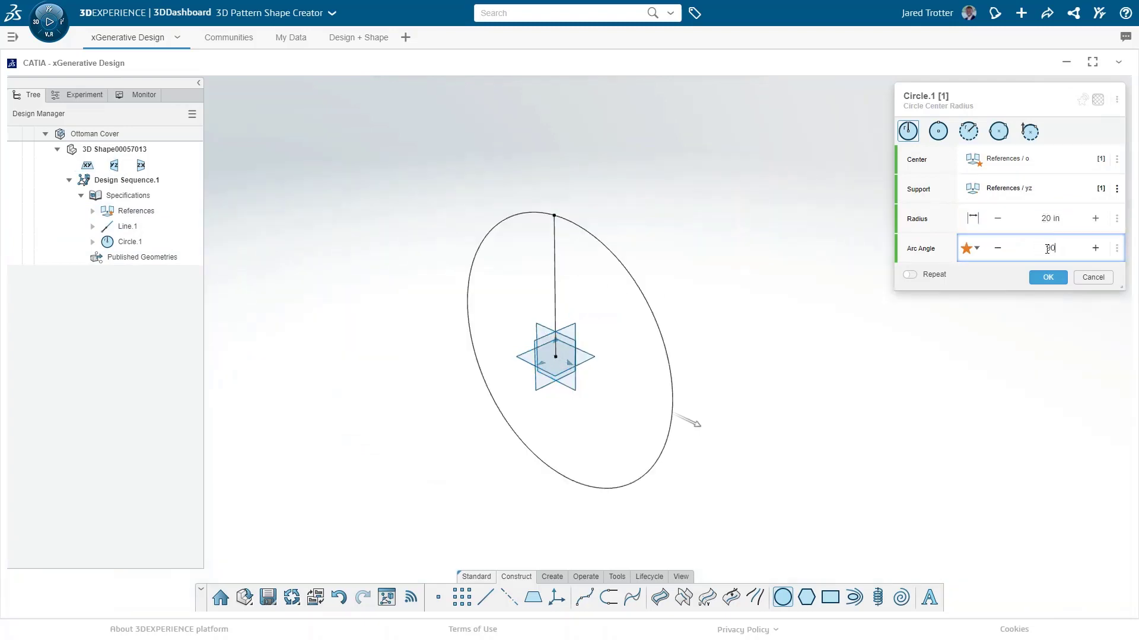
click(1047, 277)
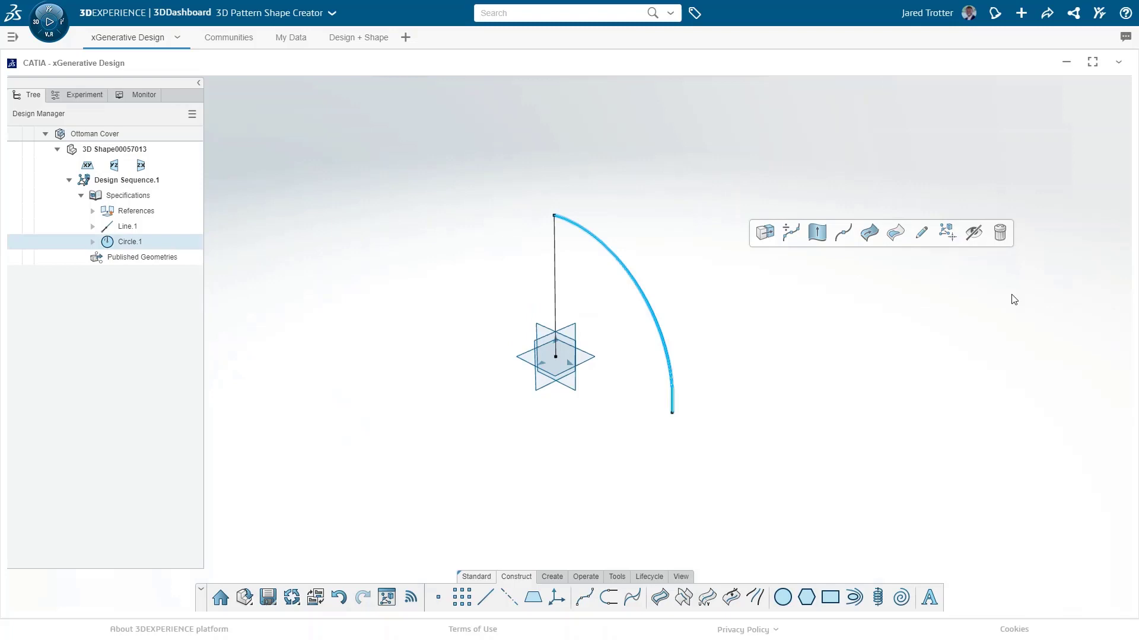
- Revolve Circle.1 about Line.1 into a 360 deg dome
click(552, 577)
click(580, 597)
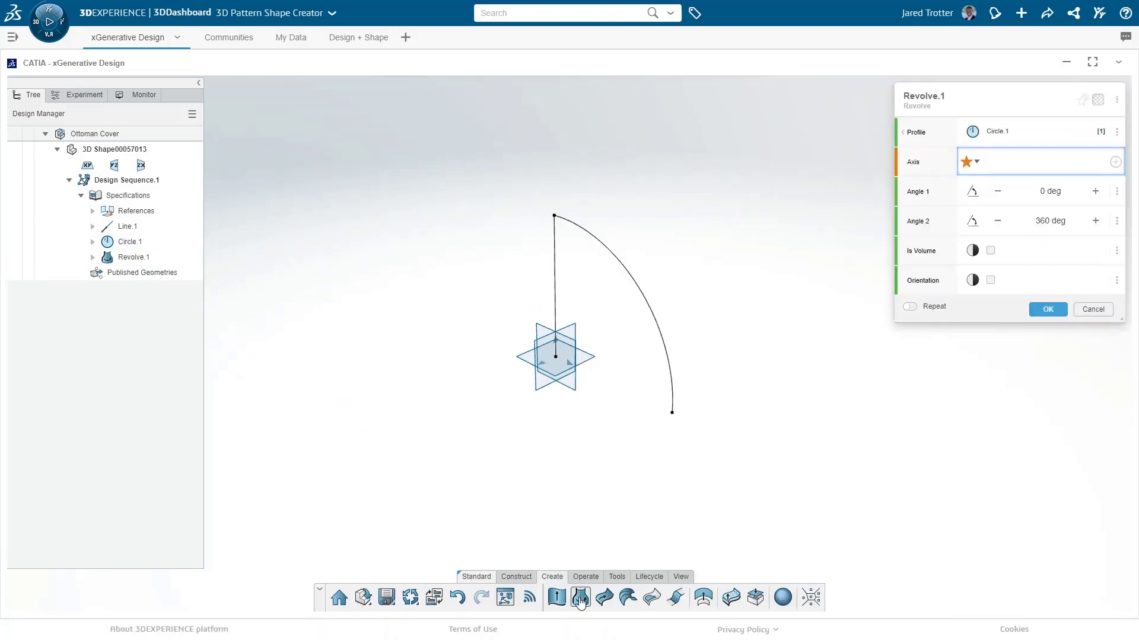
click(555, 320)
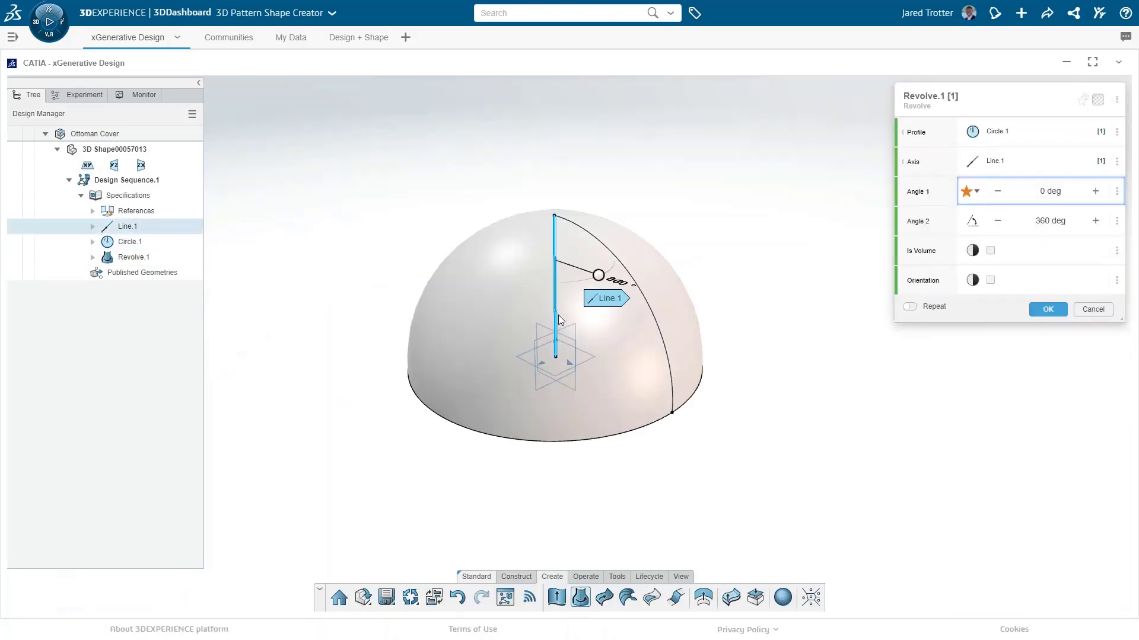
click(1032, 311)
click(1035, 315)
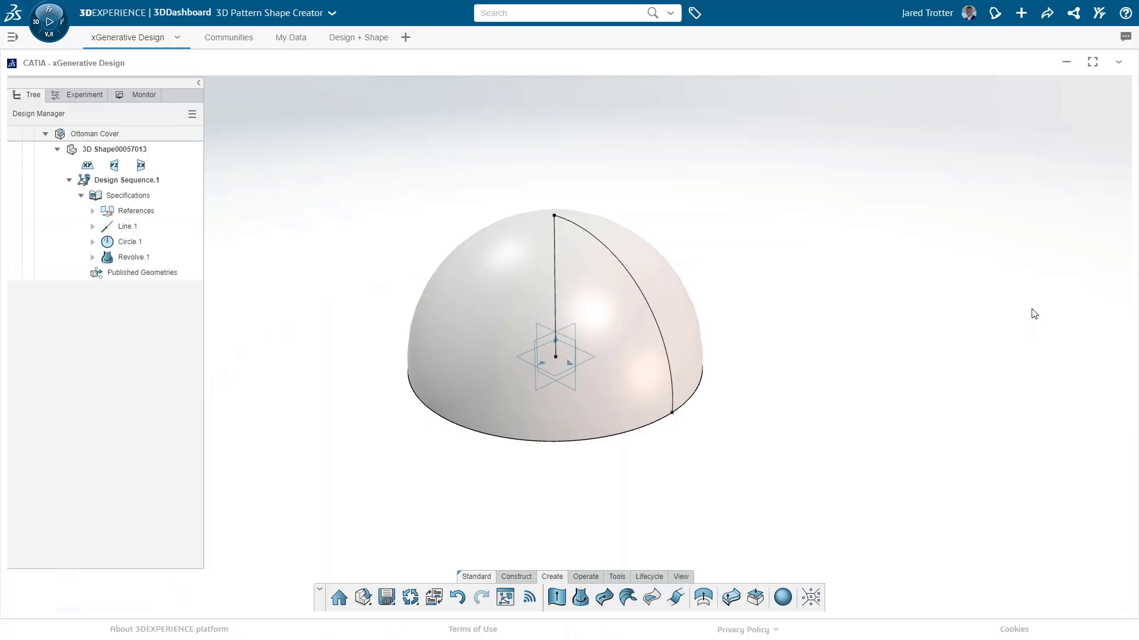
- Divide Line.1 into 7 points including its end bounds
click(556, 292)
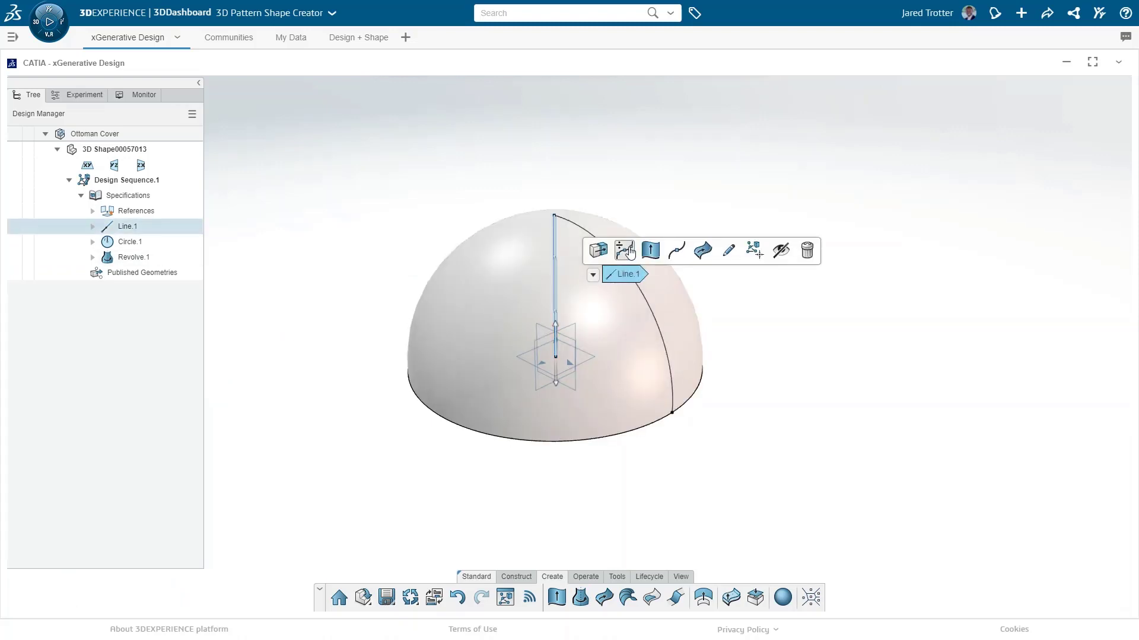
click(624, 248)
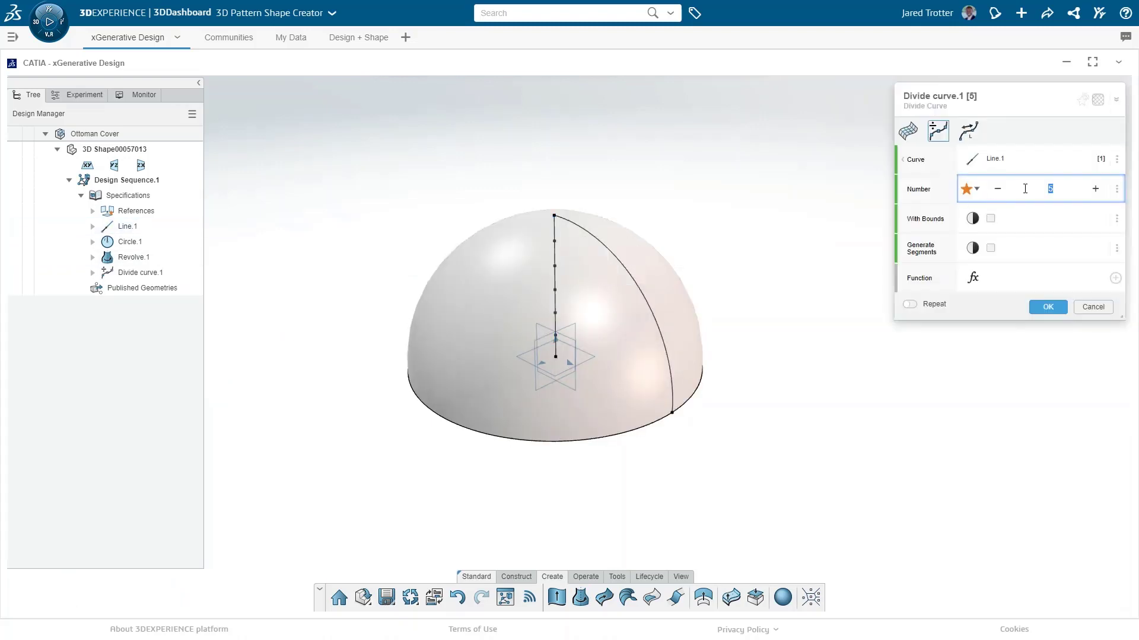
click(990, 219)
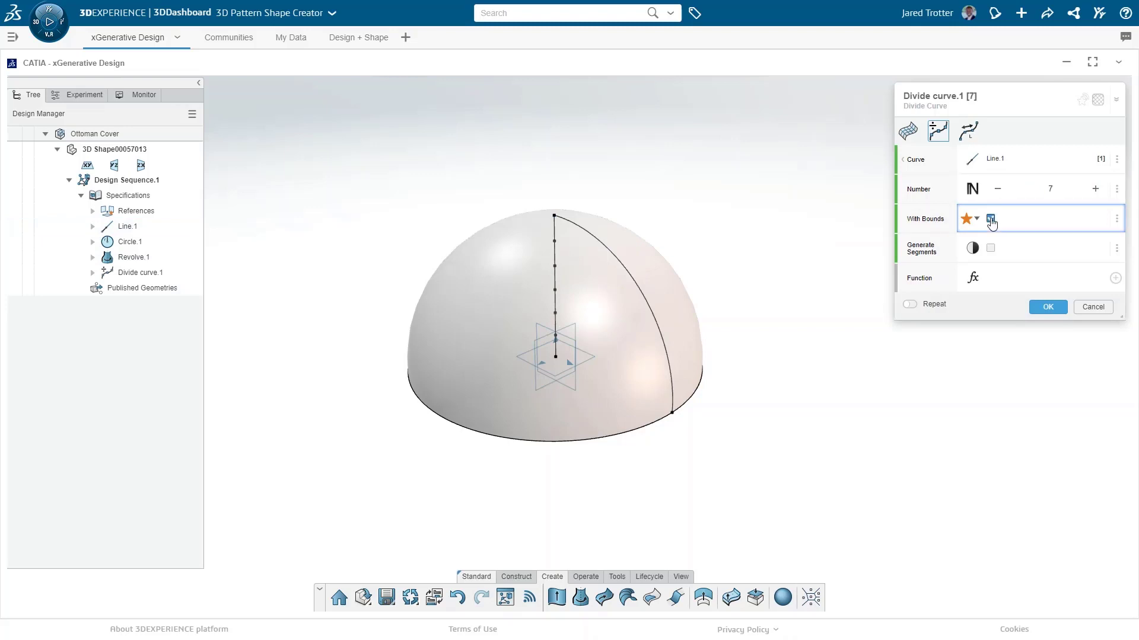
click(1037, 308)
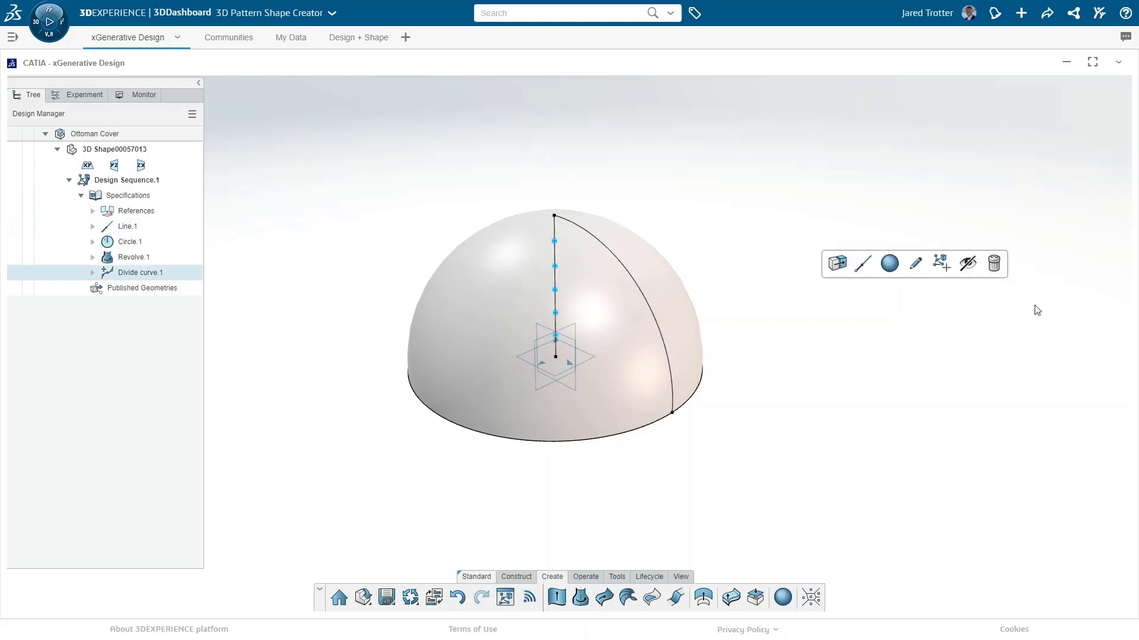
click(1036, 309)
click(199, 83)
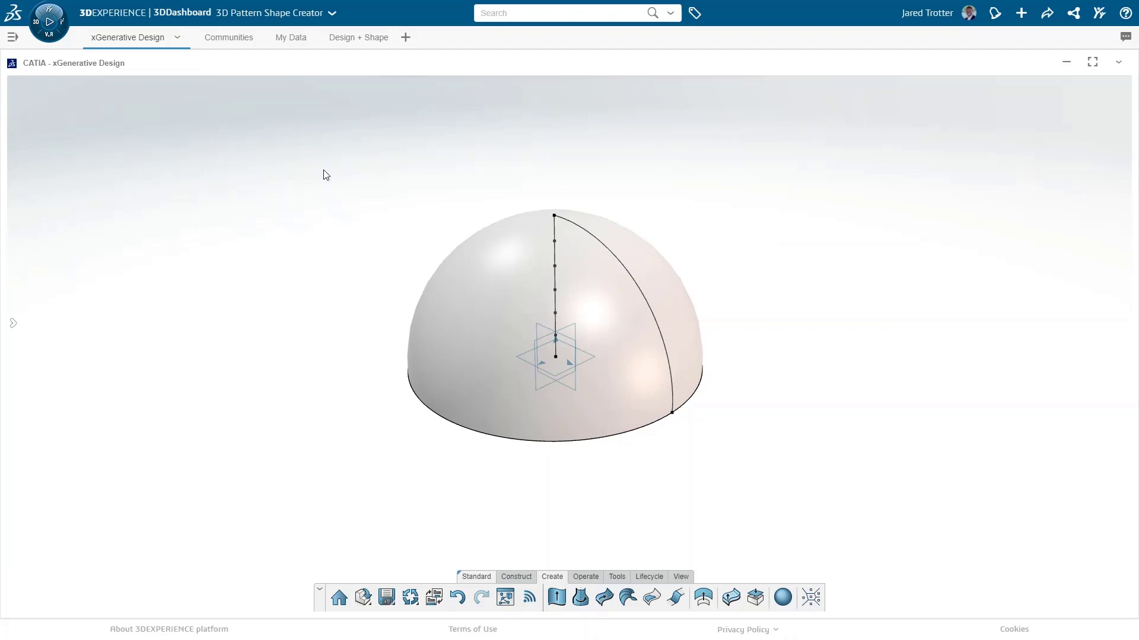
middle_drag(323, 170, 10, 173)
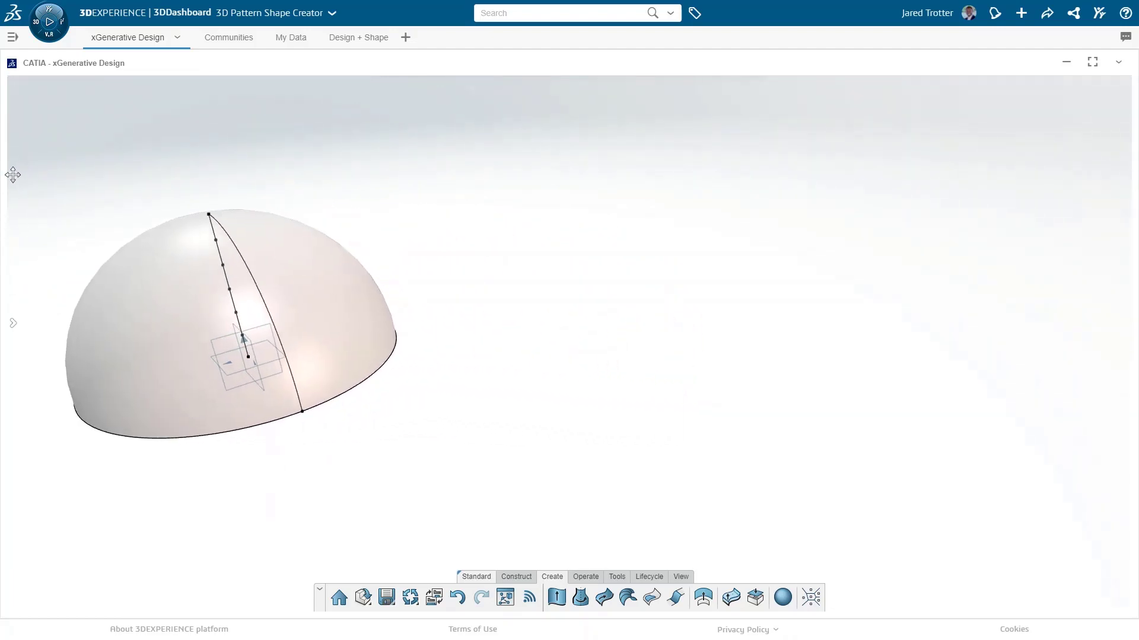
- In the graph, add a Plane Normal node fed by the divide points and Line.1
click(505, 598)
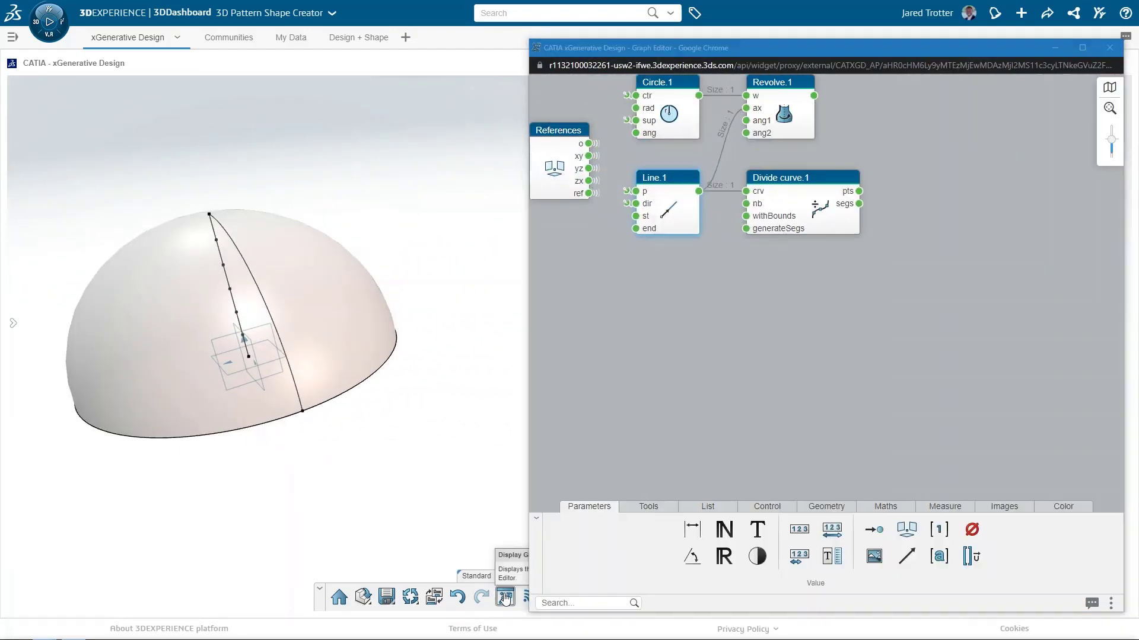
drag(771, 290, 796, 288)
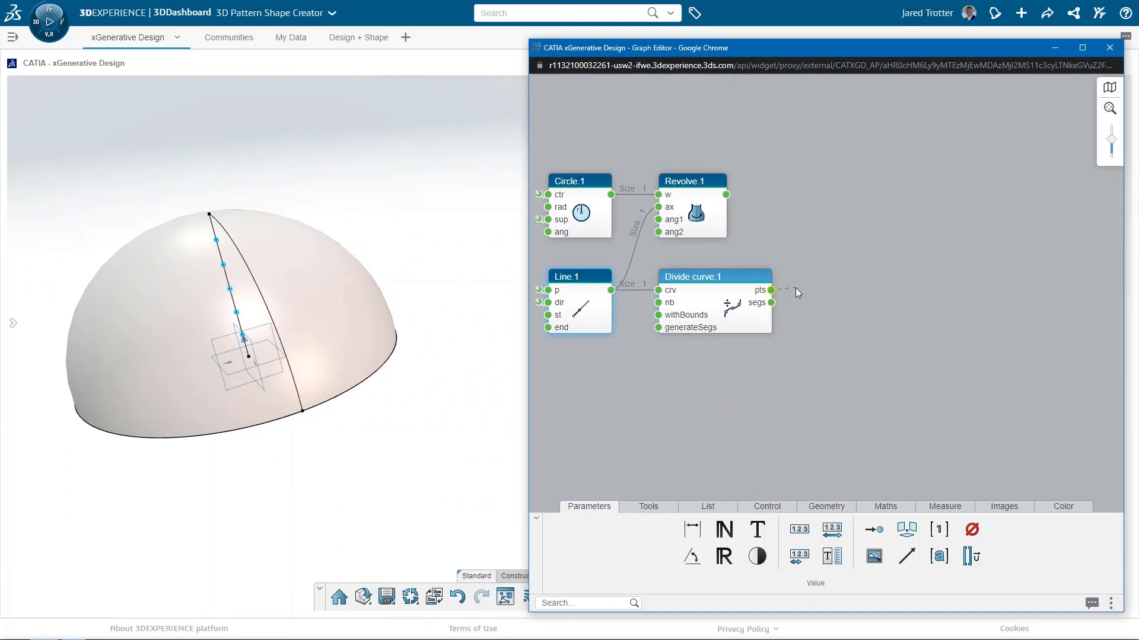
text(plane)
click(823, 396)
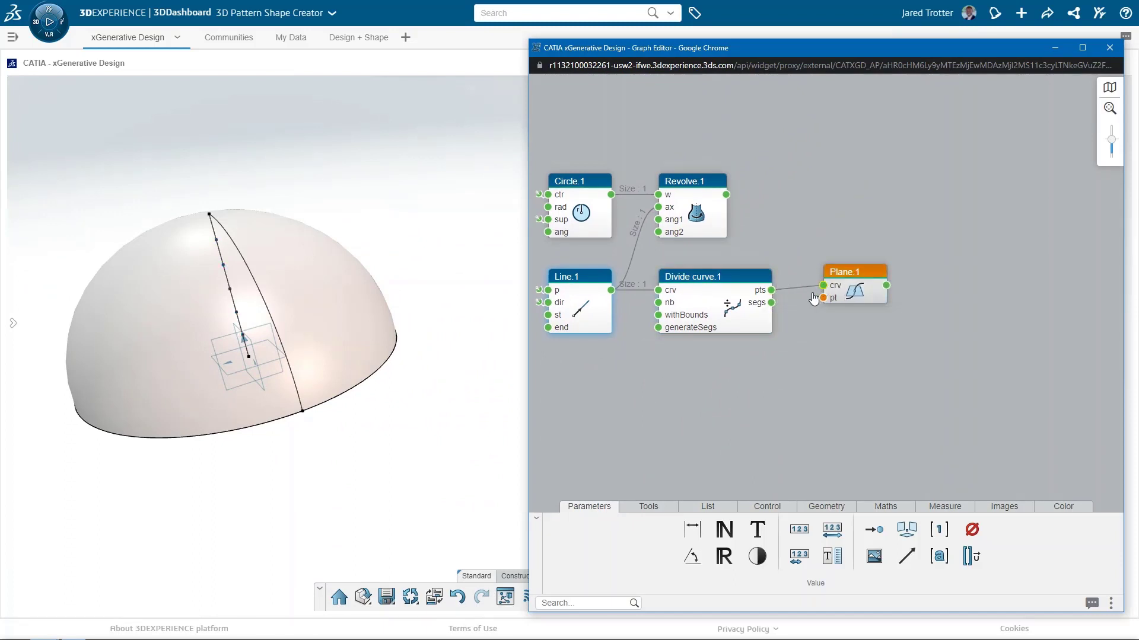
drag(611, 291, 823, 285)
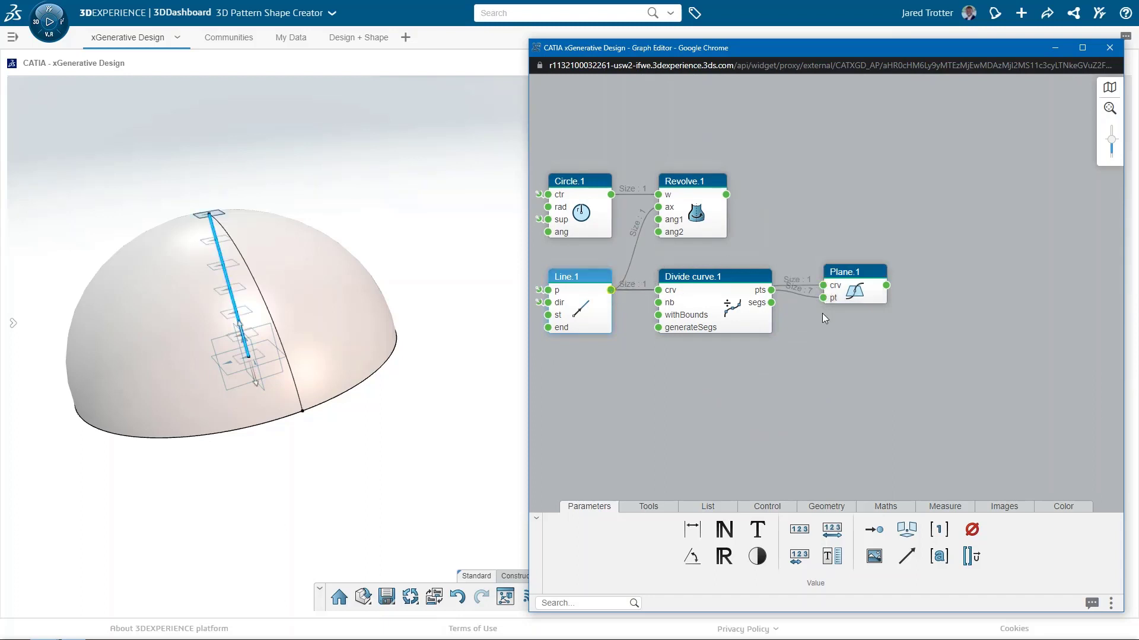
- Chain the slicing, boundary and Curve offset nodes to get inset cell outlines
drag(774, 223, 822, 205)
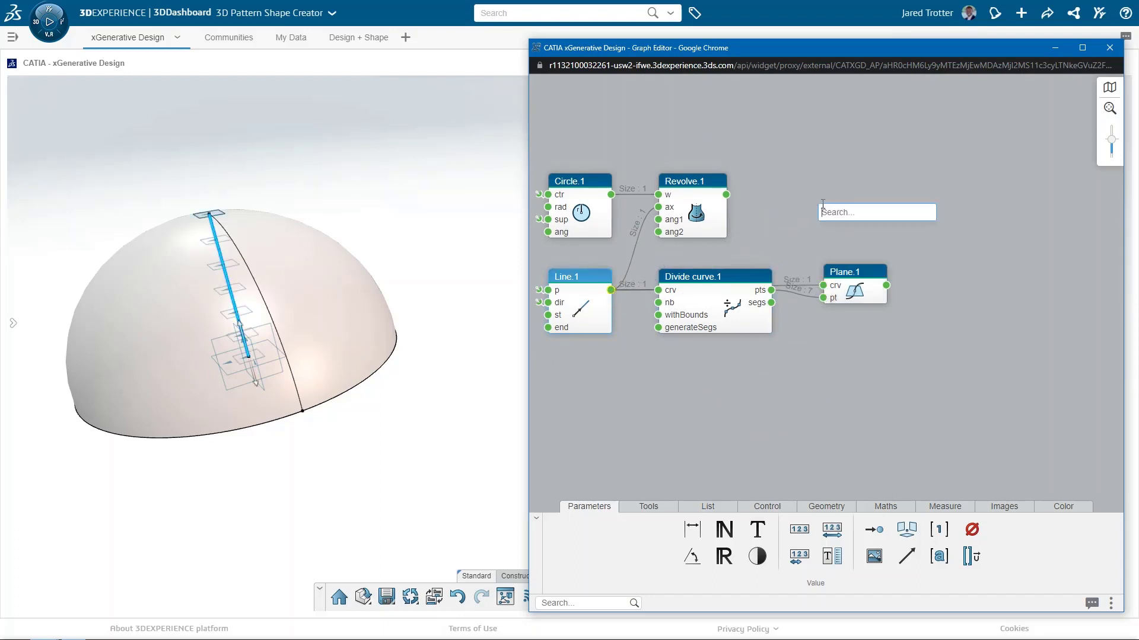
text(point rat)
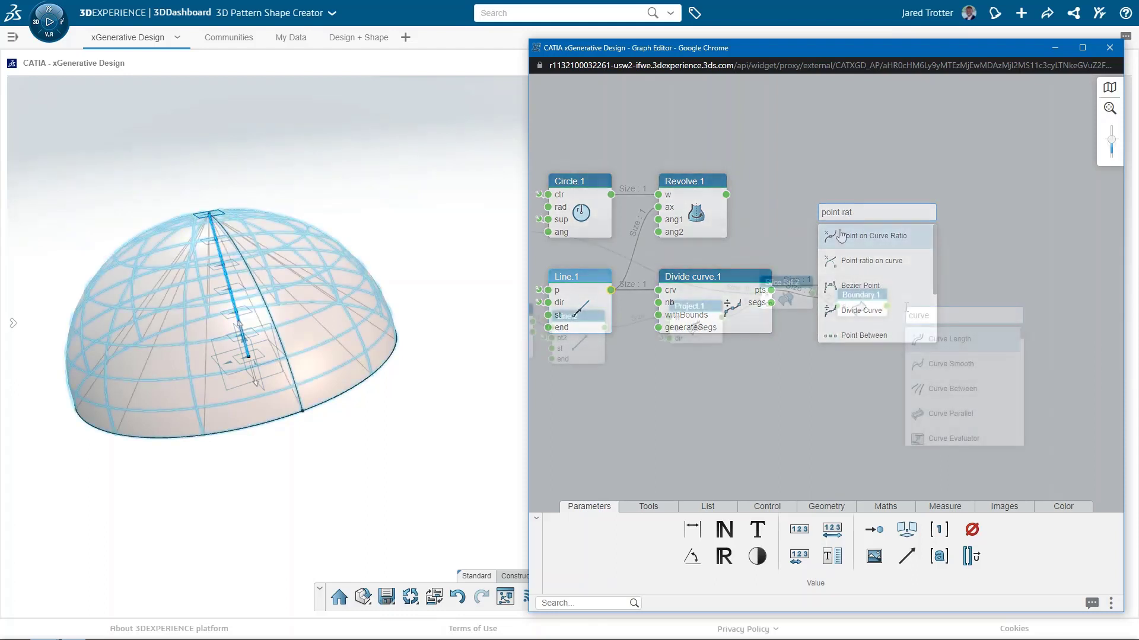
click(909, 374)
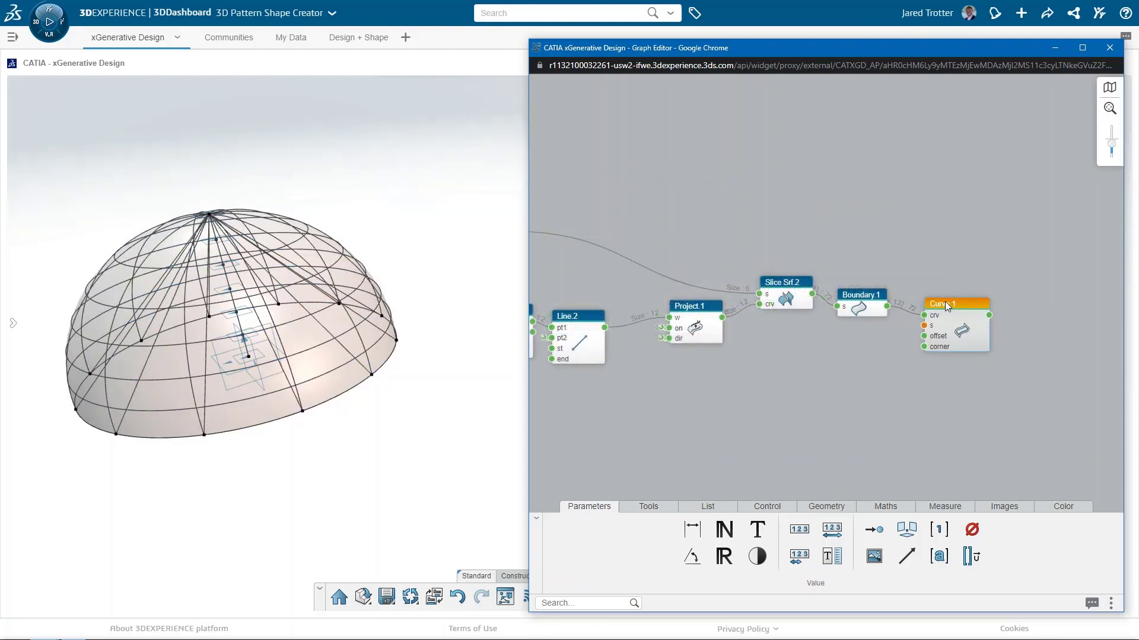
click(945, 305)
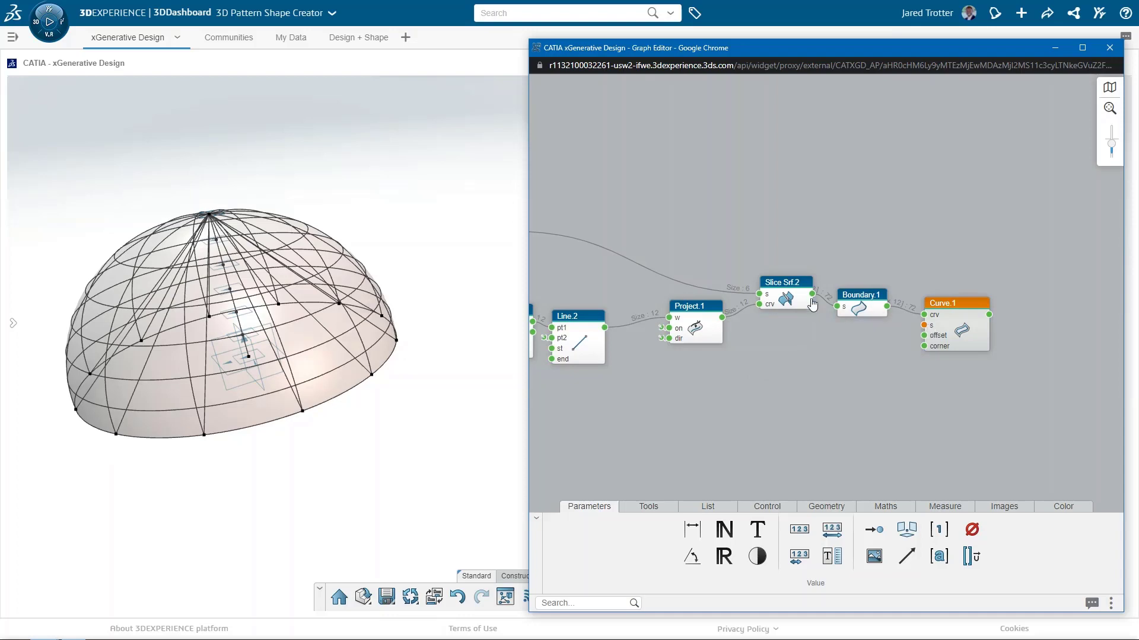
drag(812, 294, 809, 359)
- Add Fill.1 on the offset cell outlines and hide Slice Srf.2
double_click(904, 323)
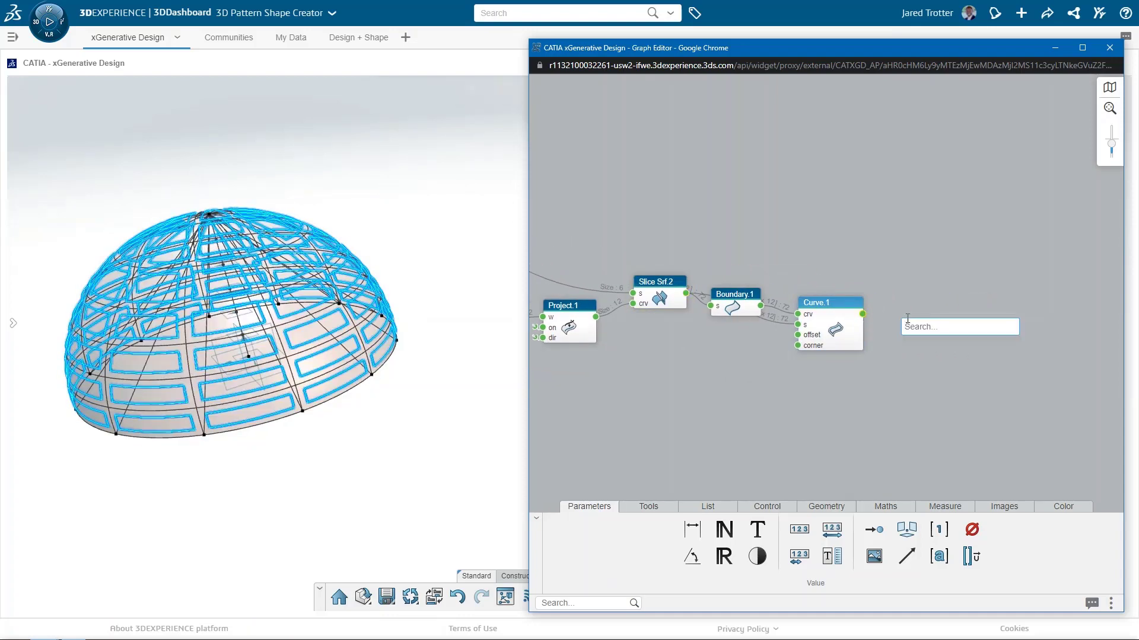
text(fill)
click(916, 351)
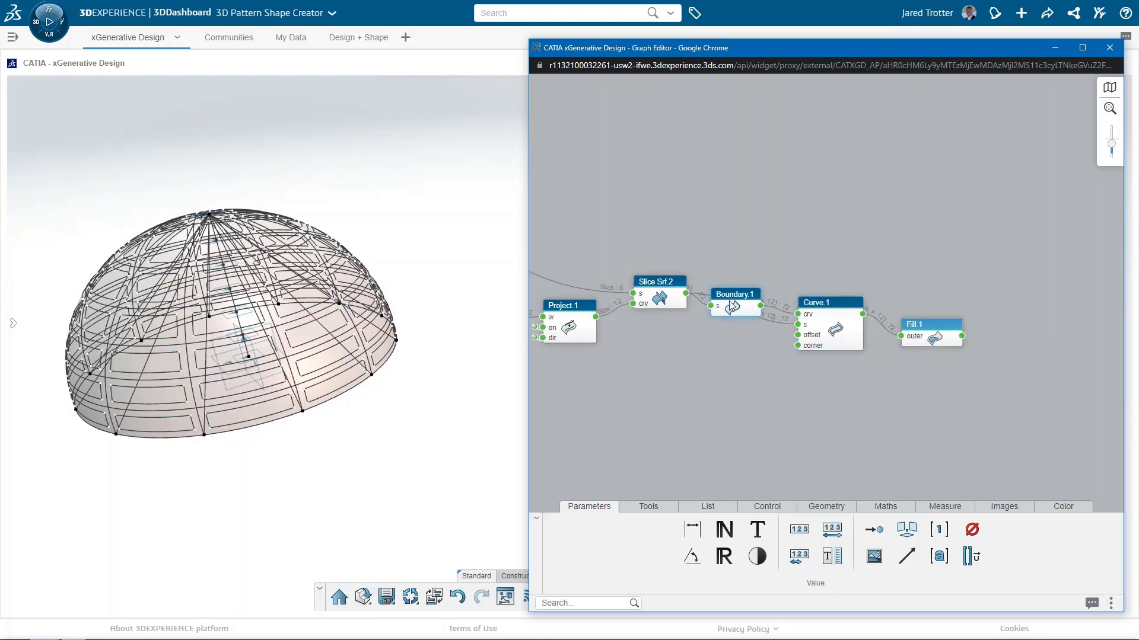
mouse_move(658, 297)
click(606, 329)
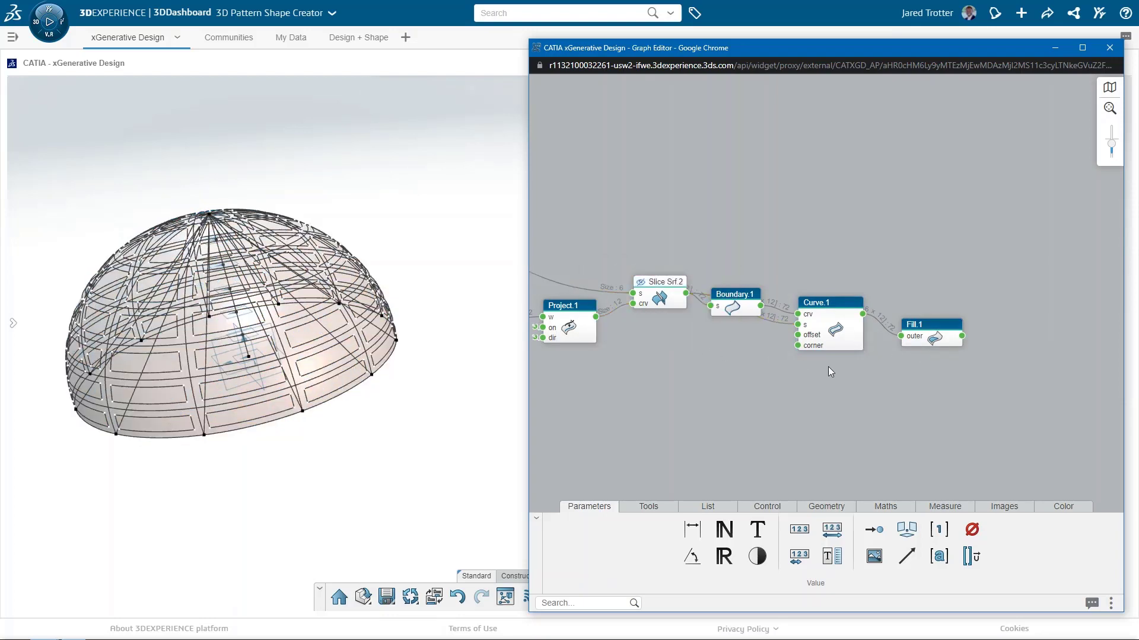
- Fill the frame between Boundary.1 and Curve.1 as Fill.2 and thicken it 0.197 in
drag(760, 305, 918, 252)
text(fill)
click(958, 308)
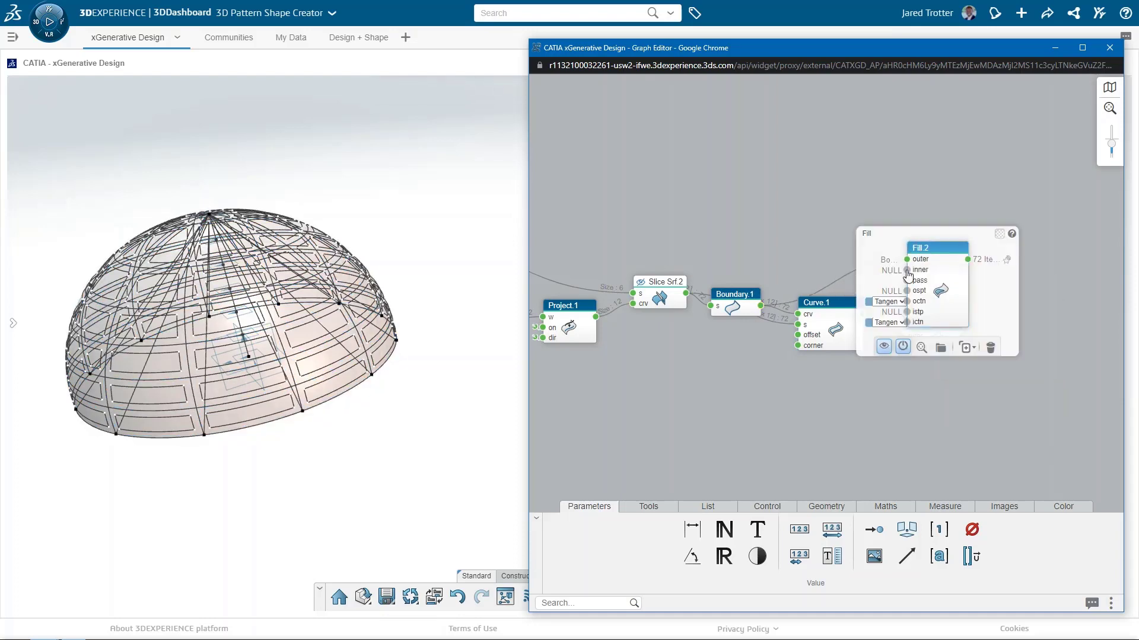
drag(862, 314, 982, 270)
text(thick)
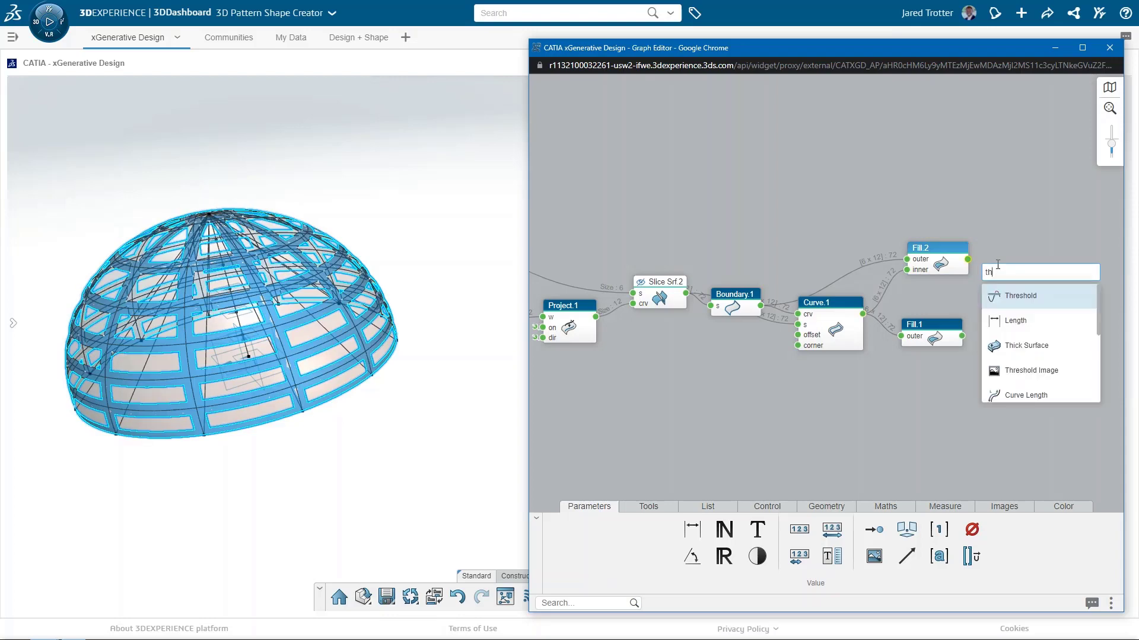
click(1003, 294)
- Duplicate the thickening as Thick.2 for the panels and colour it teal
mouse_move(1002, 294)
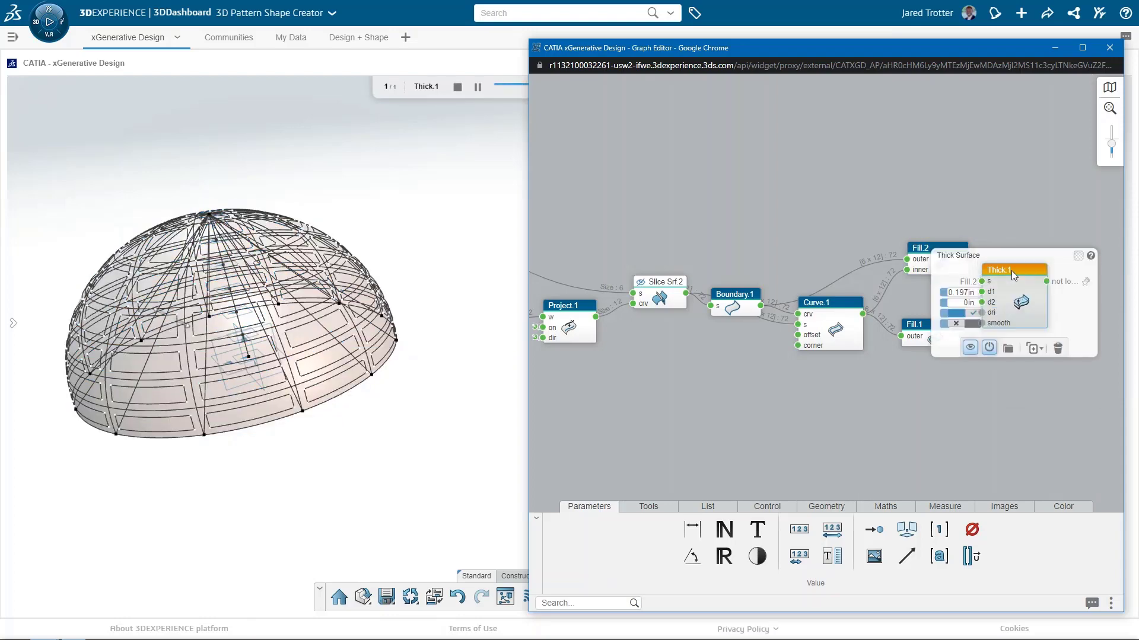
click(1030, 352)
drag(1016, 284, 1020, 335)
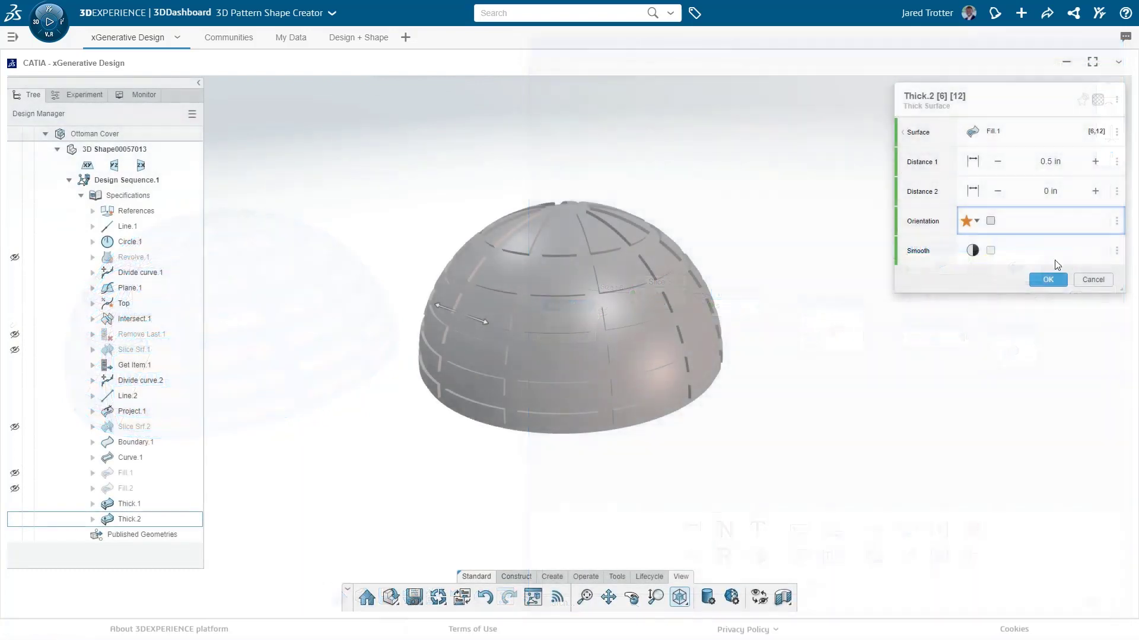
click(1098, 101)
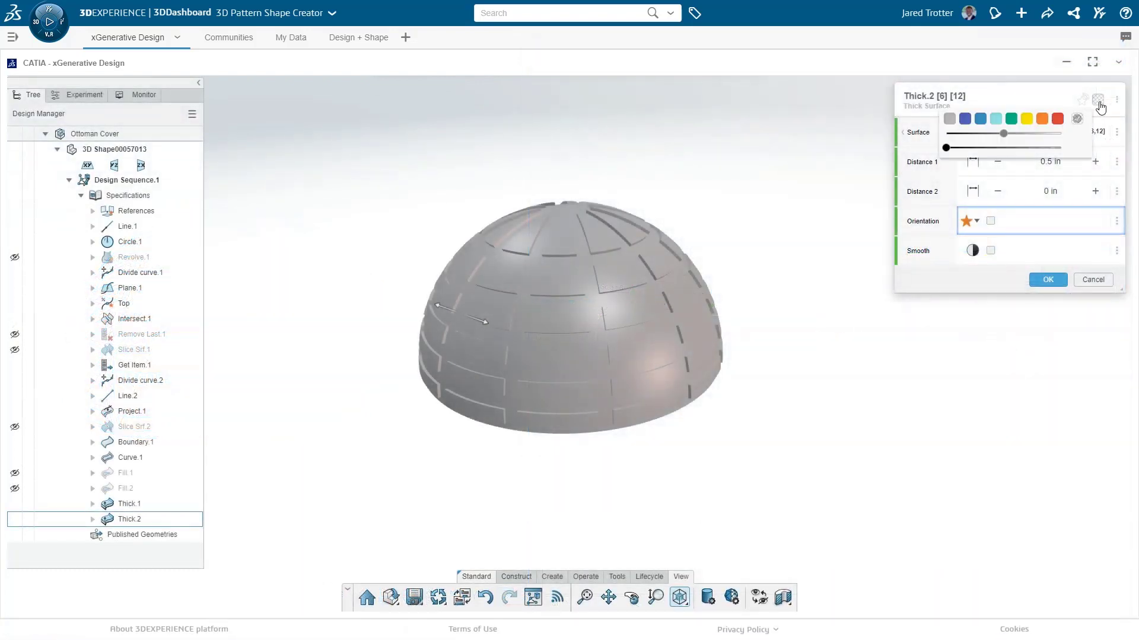
click(994, 118)
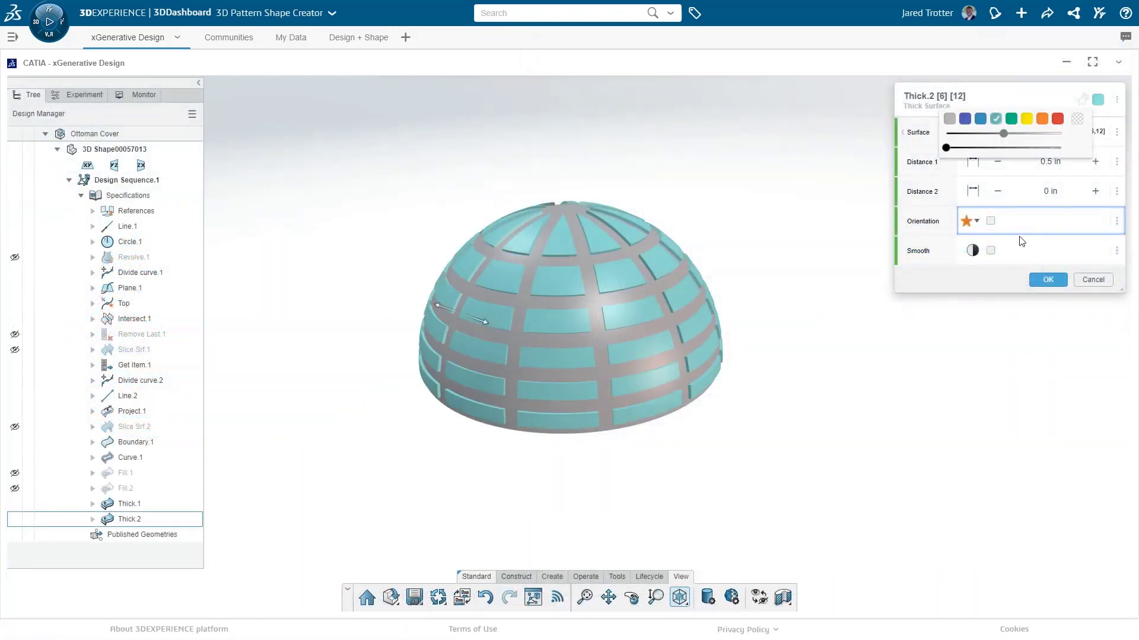
click(1045, 279)
- Colour the Thick.1 frame ribs yellow
double_click(194, 509)
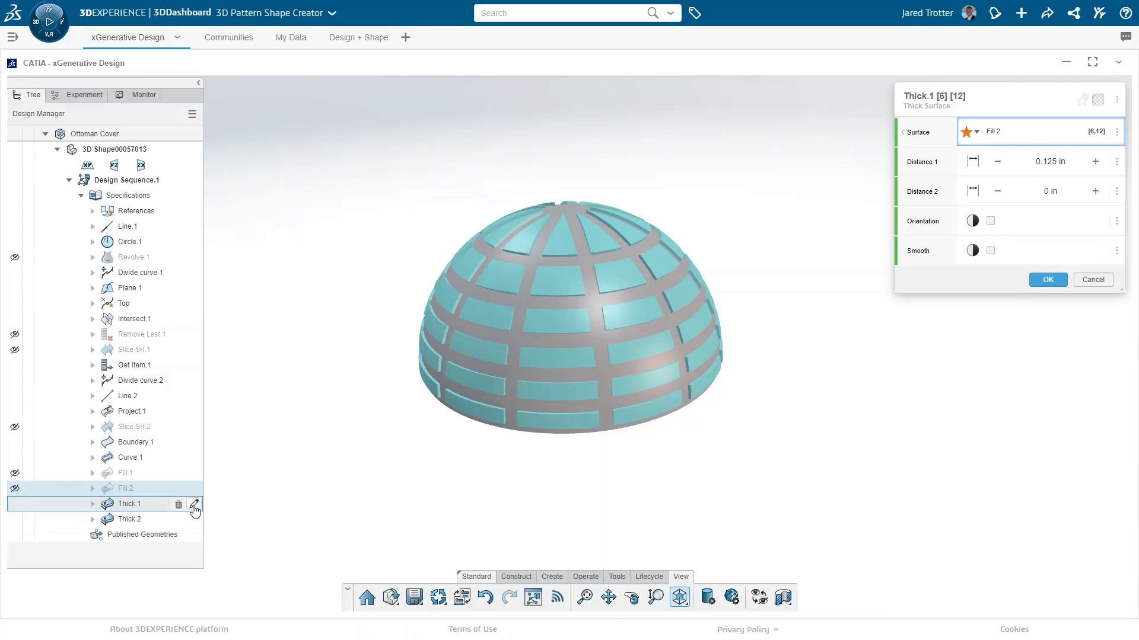
click(1098, 100)
click(1026, 119)
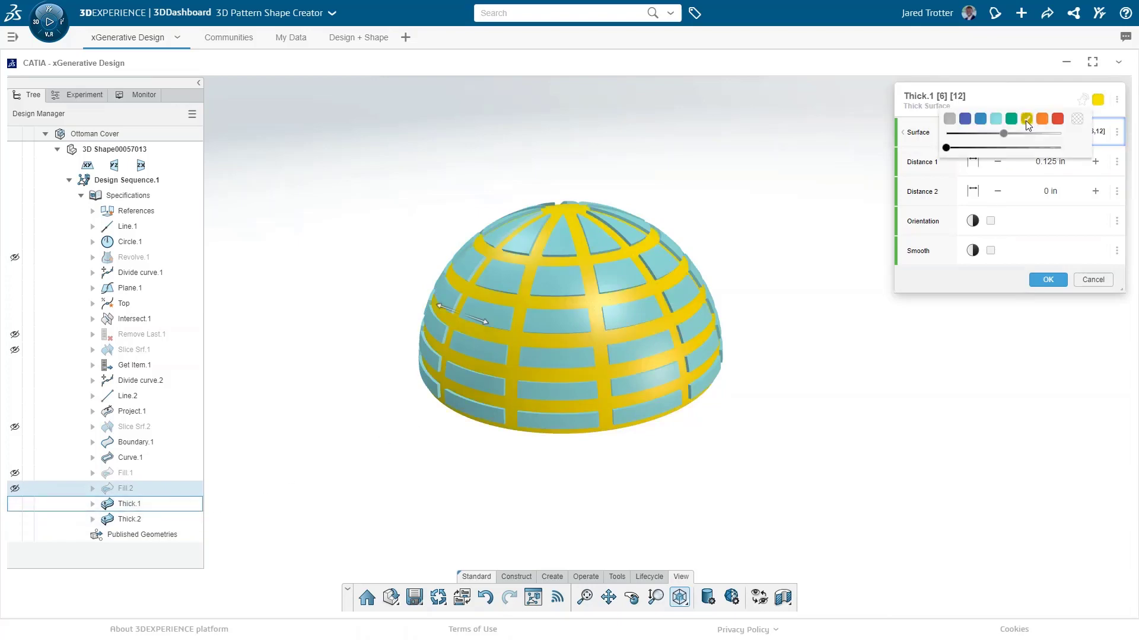
click(1047, 279)
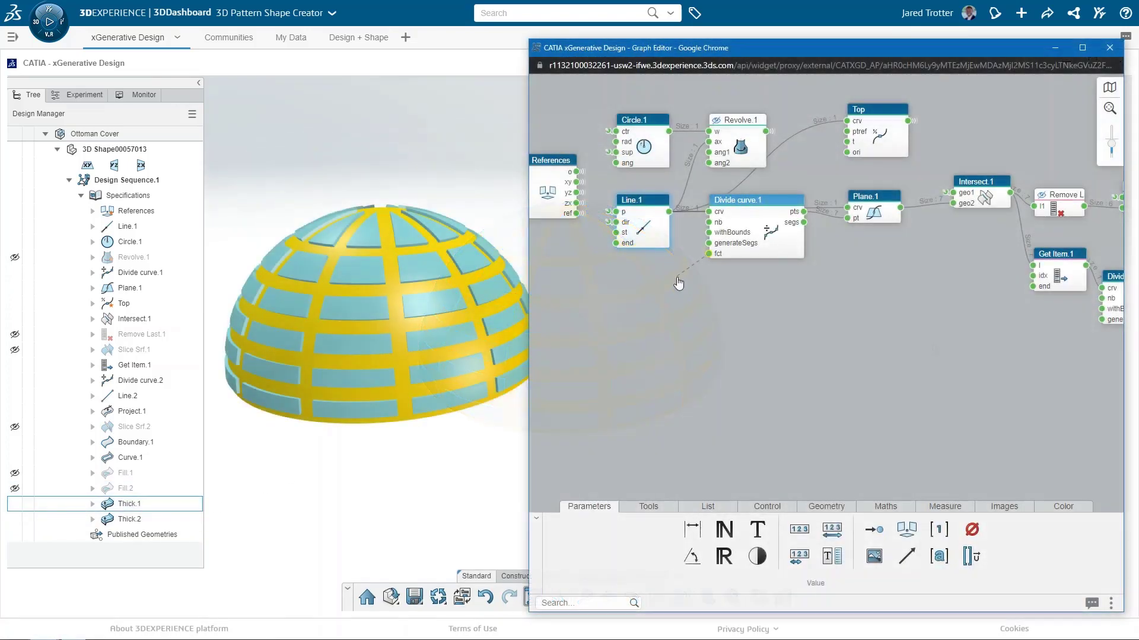
- Drive Divide curve.1's spacing with a FctEditor.1 curve, bunching rows toward the dome top
drag(679, 283, 603, 301)
text(function)
click(708, 309)
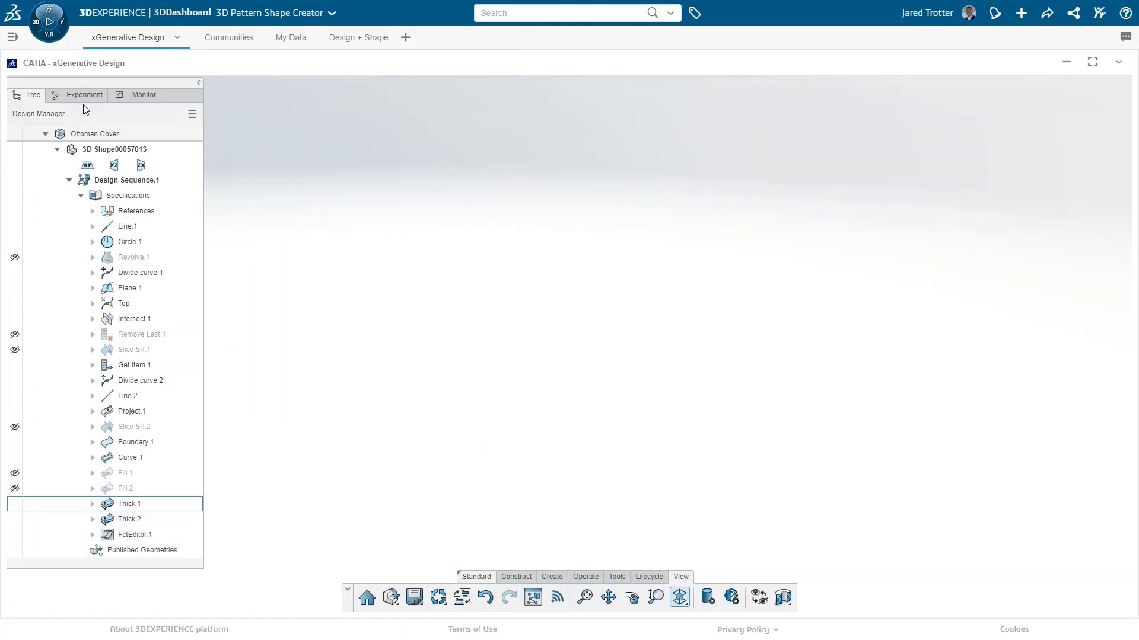
click(80, 94)
drag(142, 164, 140, 156)
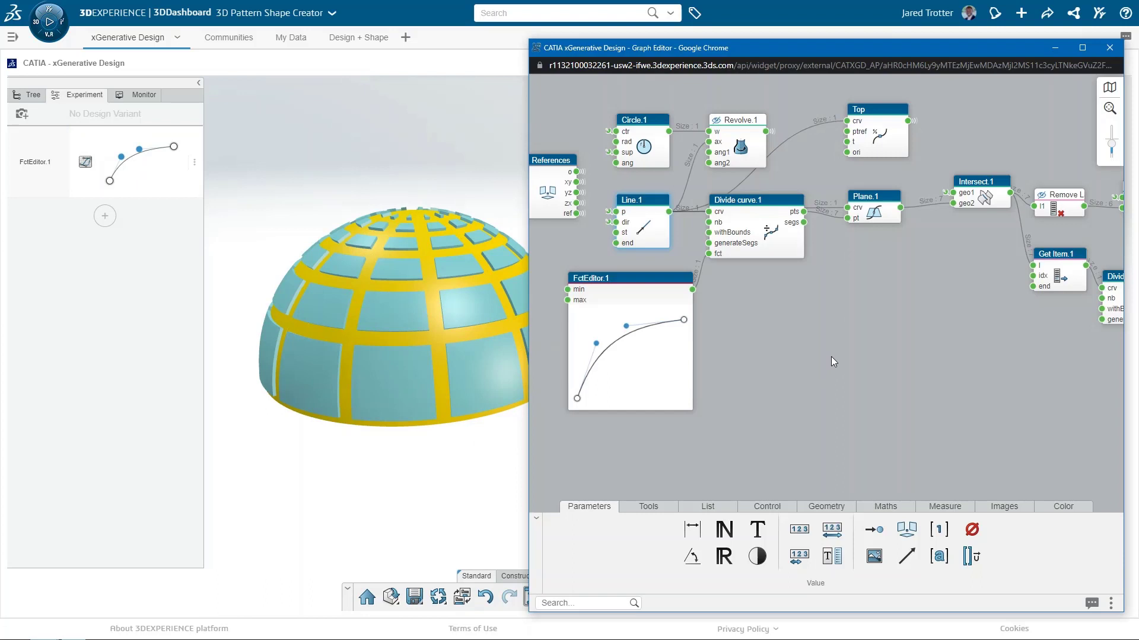
scroll(830, 357, down, 5)
drag(831, 357, 654, 354)
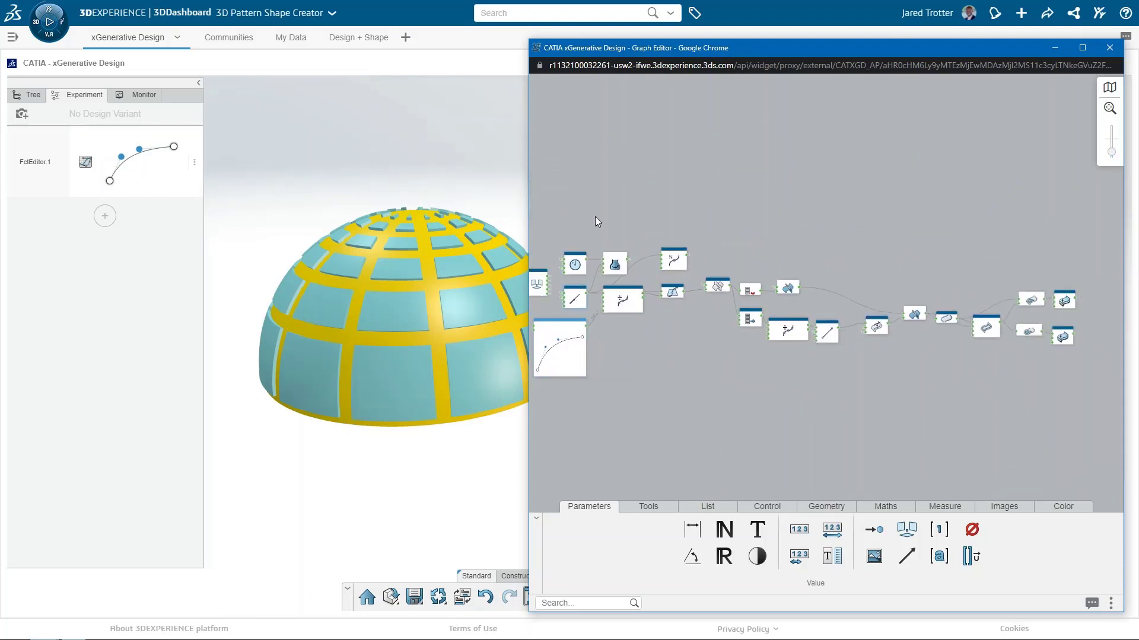
- Group all pattern nodes into a new user operator in the Geometry category
drag(595, 216, 1048, 401)
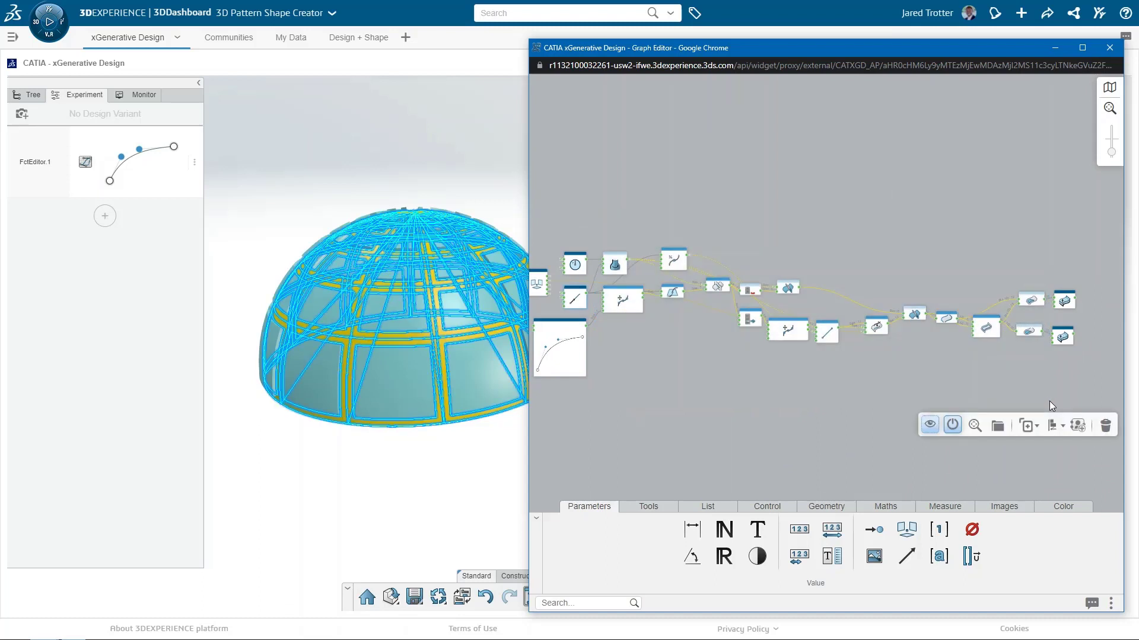
click(996, 427)
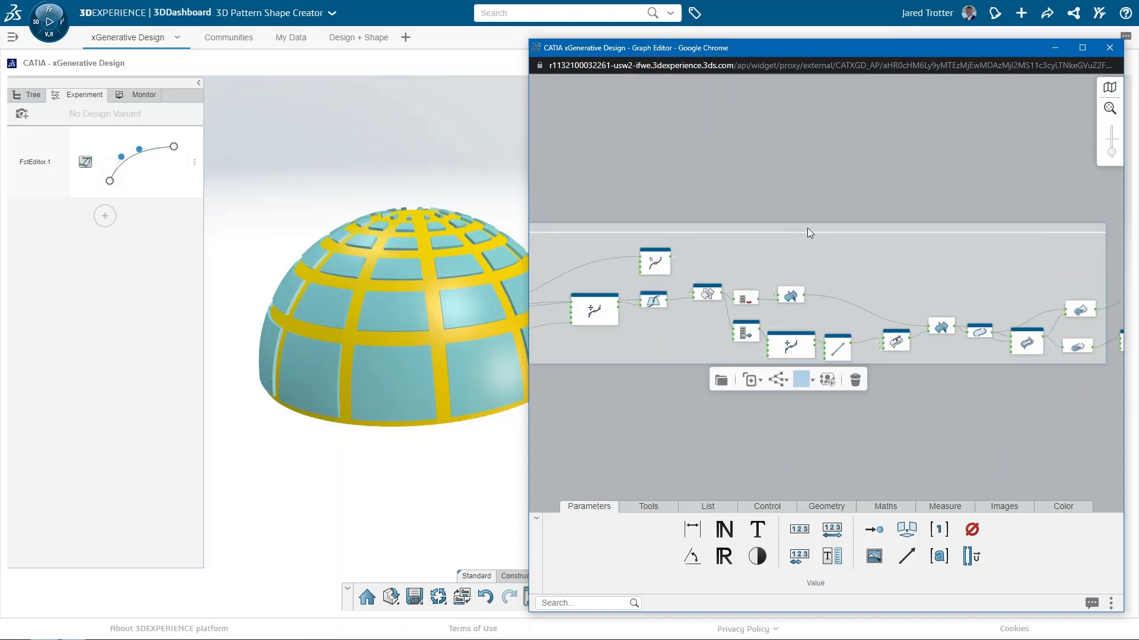
click(827, 380)
click(743, 118)
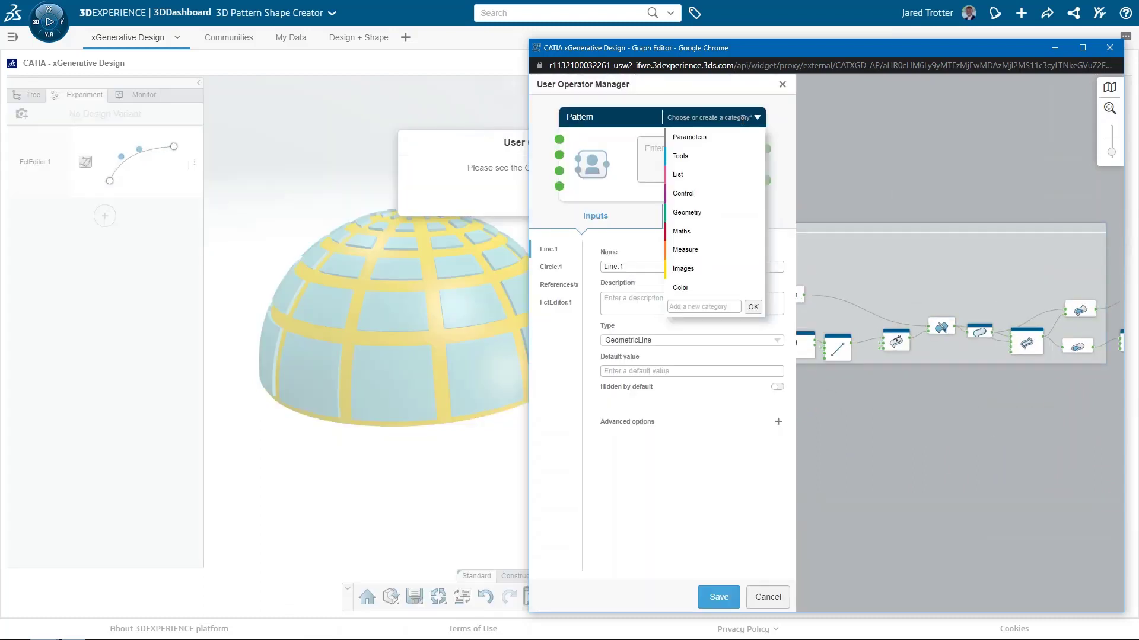
click(687, 213)
- Title the operator 'Ottoman Cover 1', rename its first input to Axis, and name the outputs
click(596, 117)
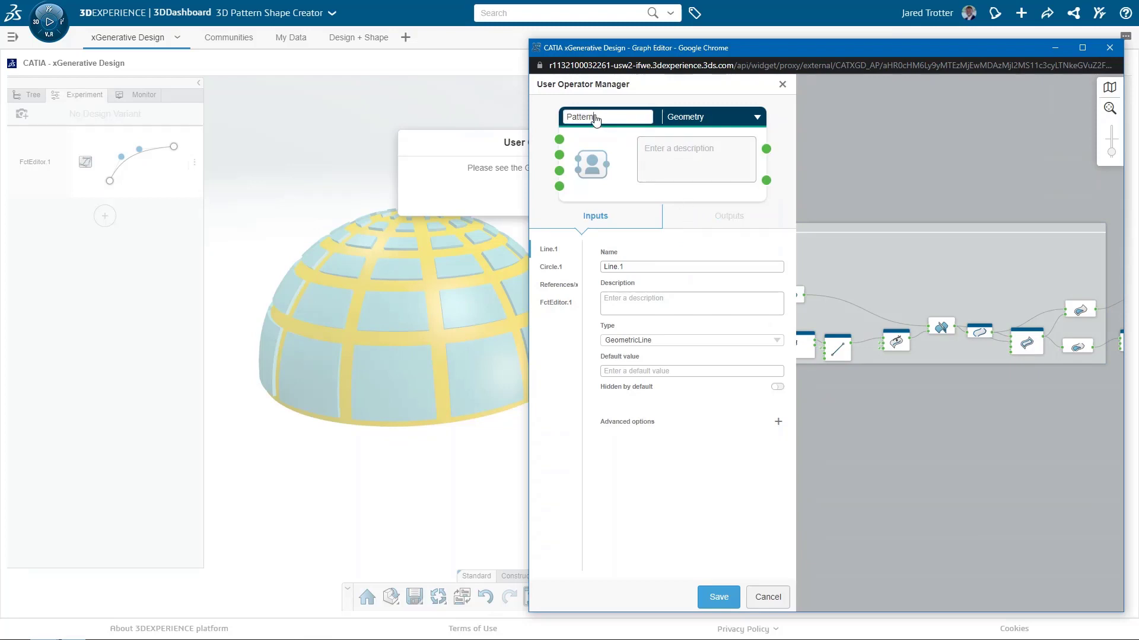
key(BackSpace)
key(BackSpace)
key(BackSpace)
key(BackSpace)
key(BackSpace)
key(BackSpace)
key(BackSpace)
text(Ottoman Cover 1)
click(629, 268)
text(Axis)
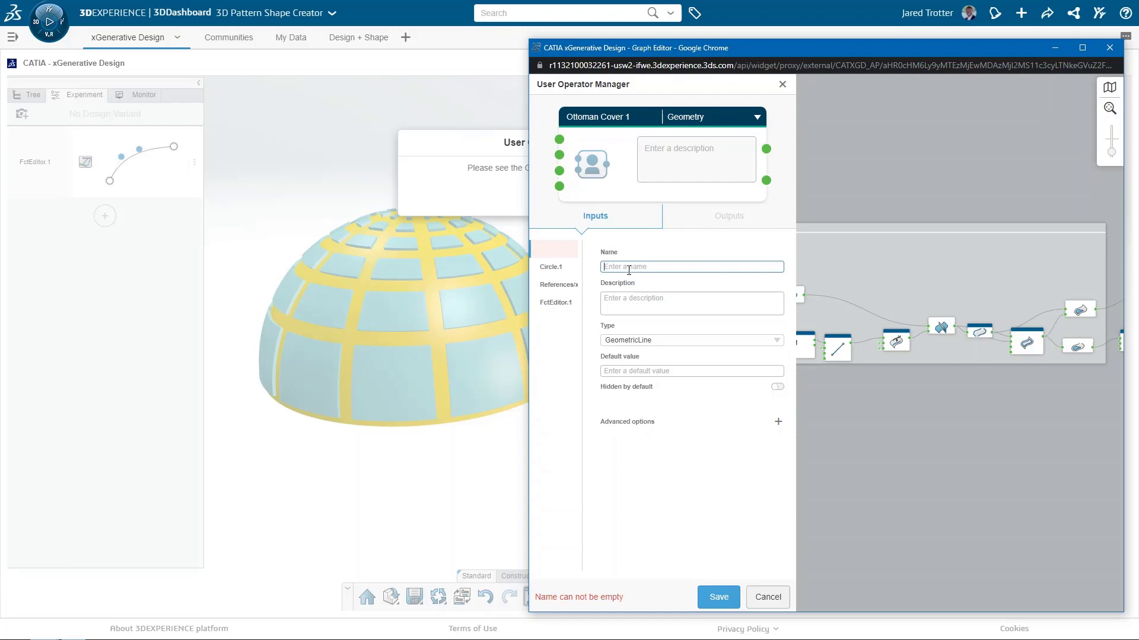
click(574, 267)
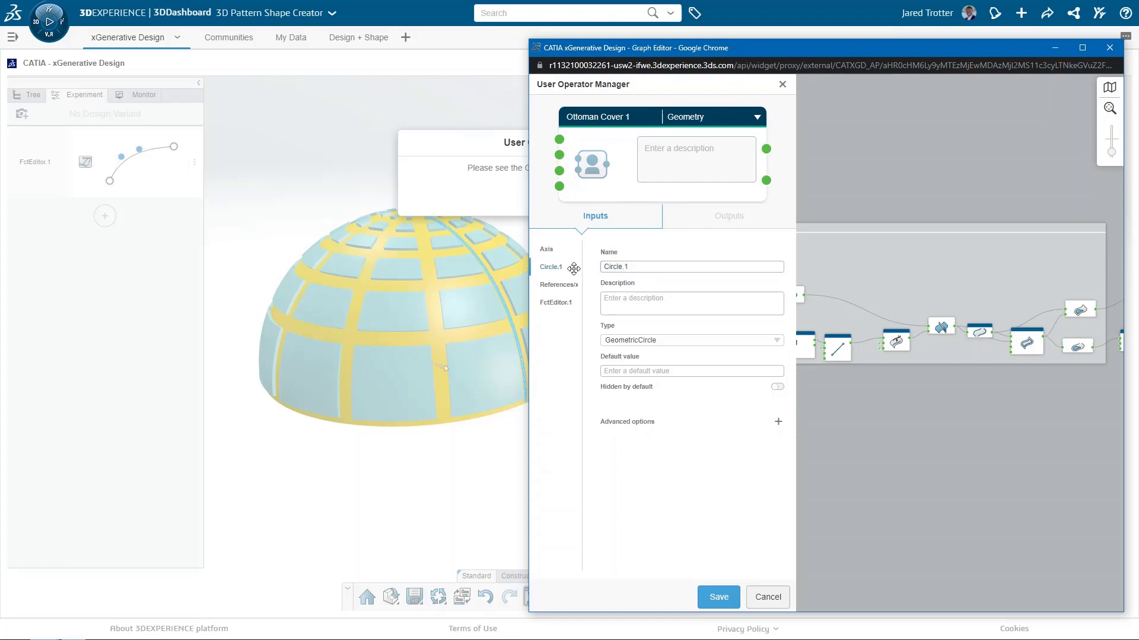
click(629, 267)
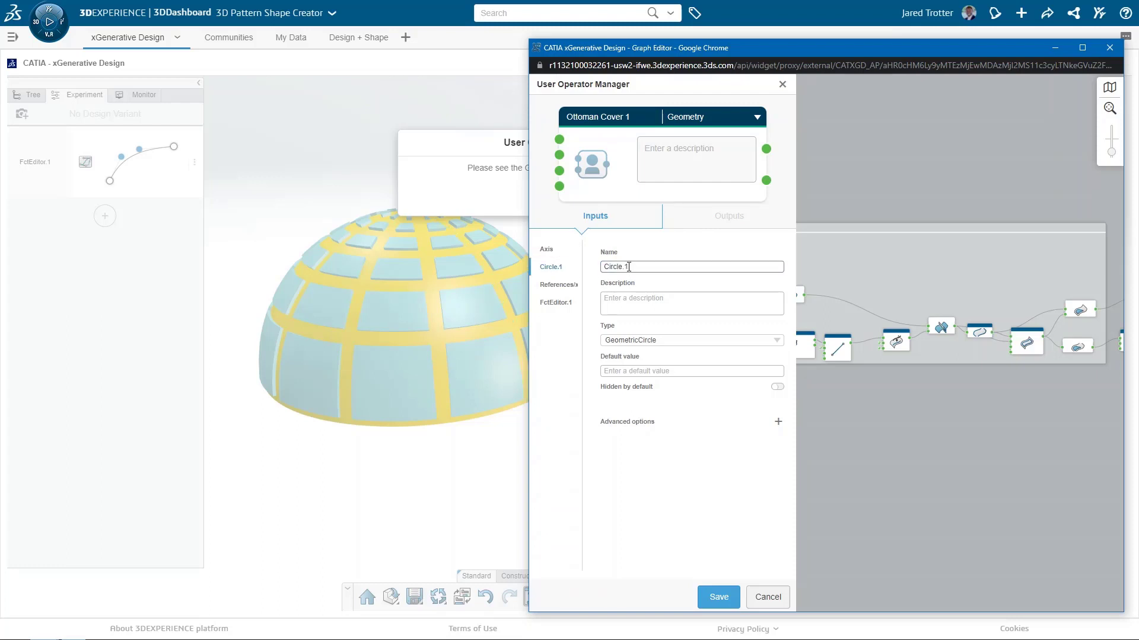
click(729, 216)
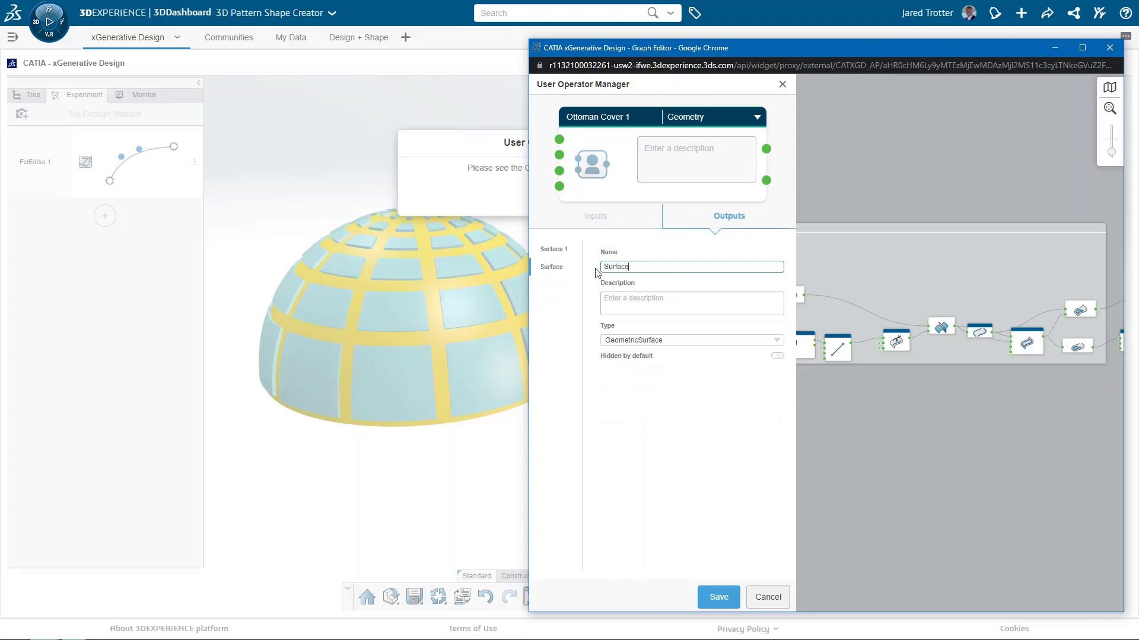
click(593, 283)
- Save the operator in the personal library and load the Cubed Ottoman model
click(713, 596)
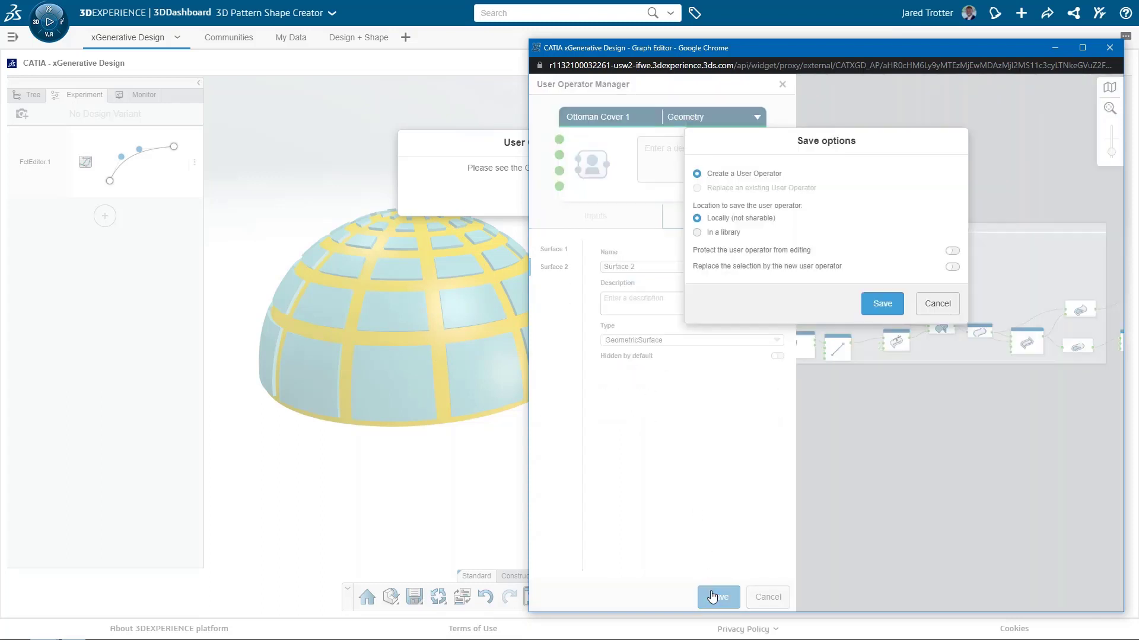
click(696, 233)
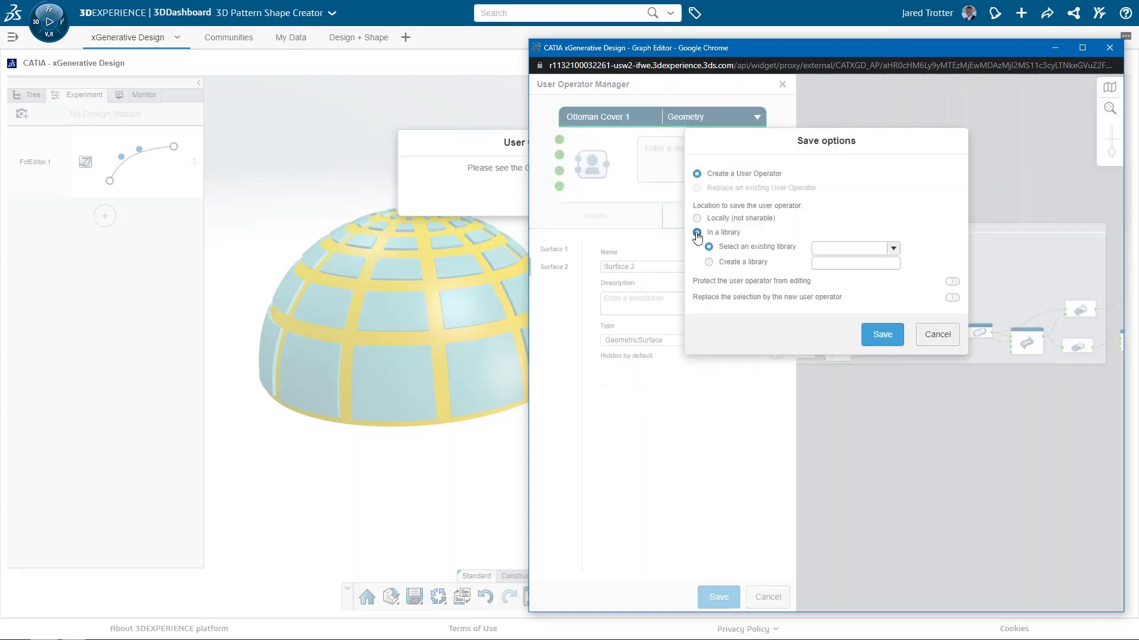
click(893, 248)
click(876, 263)
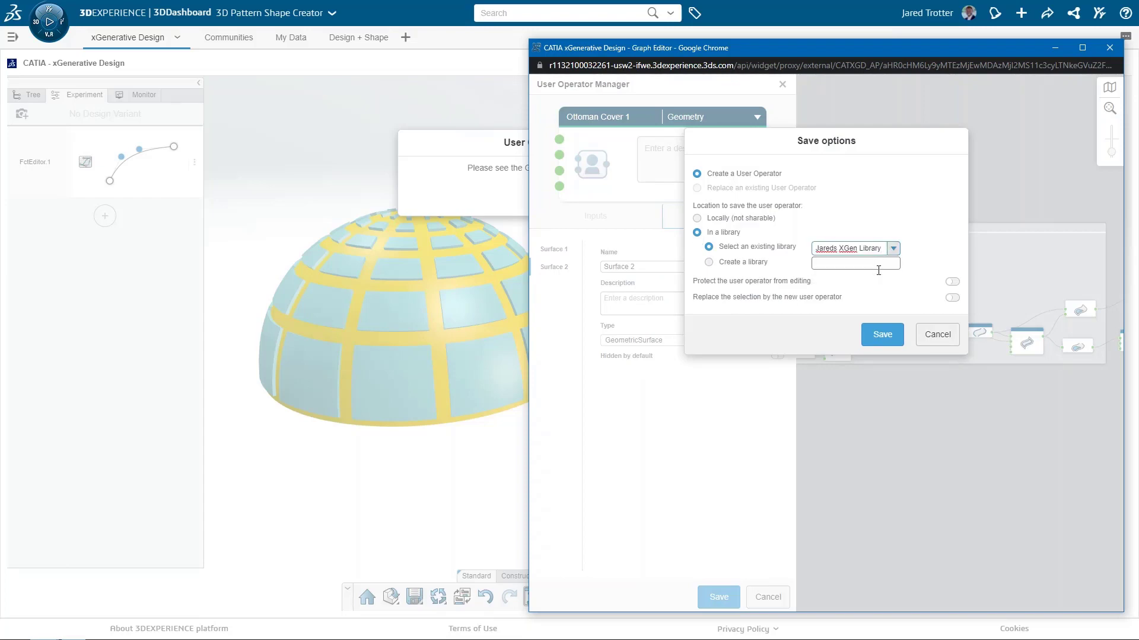
click(882, 334)
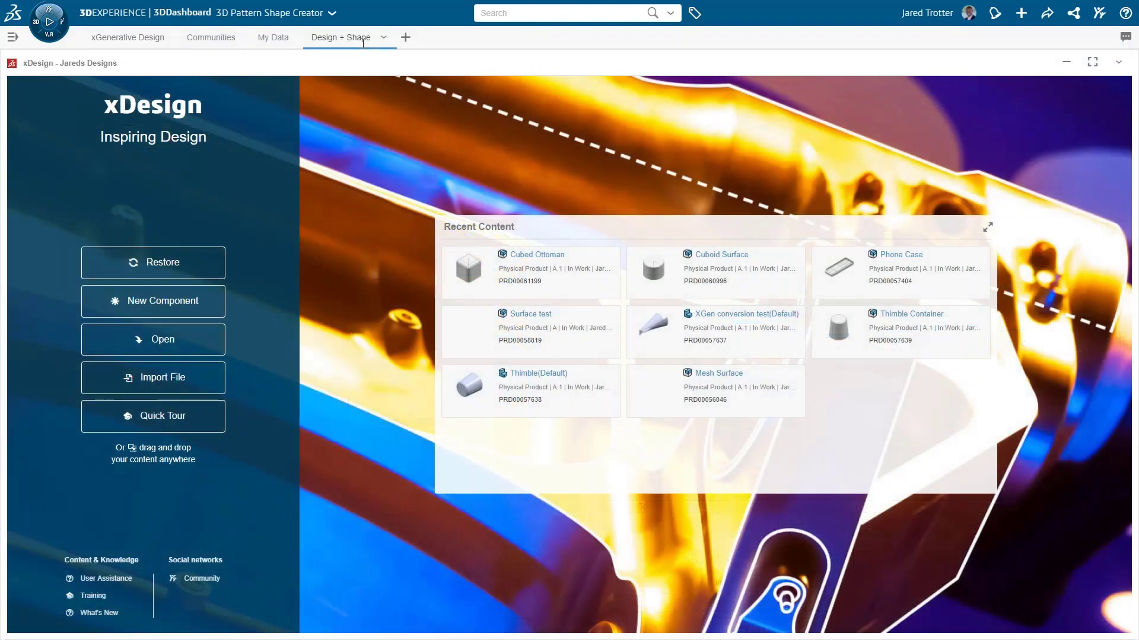
drag(469, 267, 486, 213)
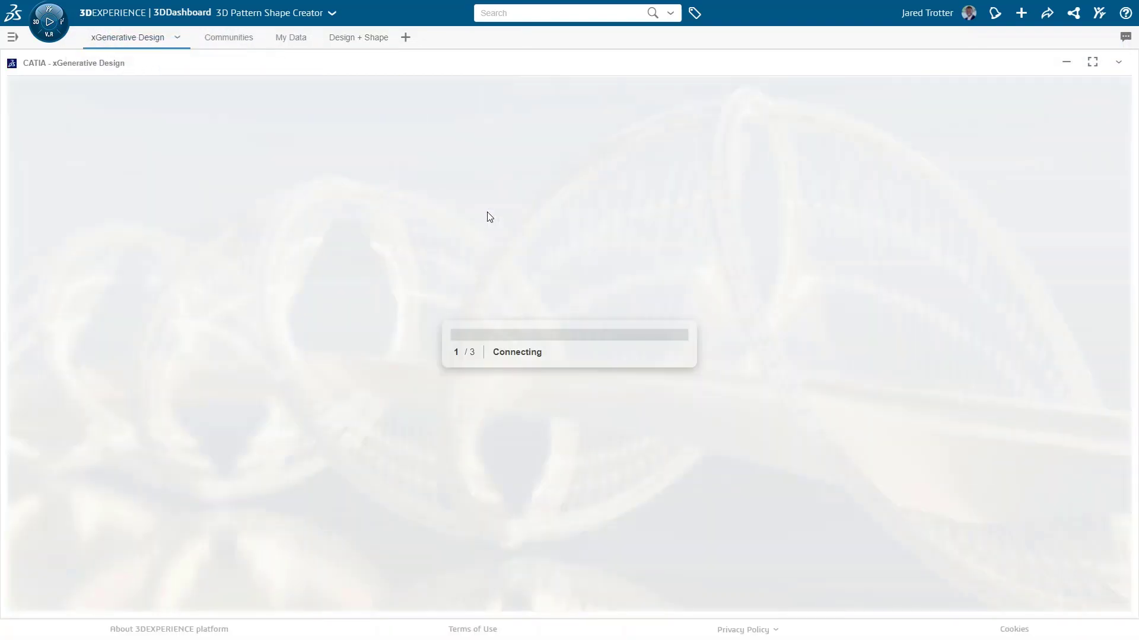
- Drop the Ottoman Cover 1 operator from the user libraries into Cubed Ottoman's graph
click(387, 597)
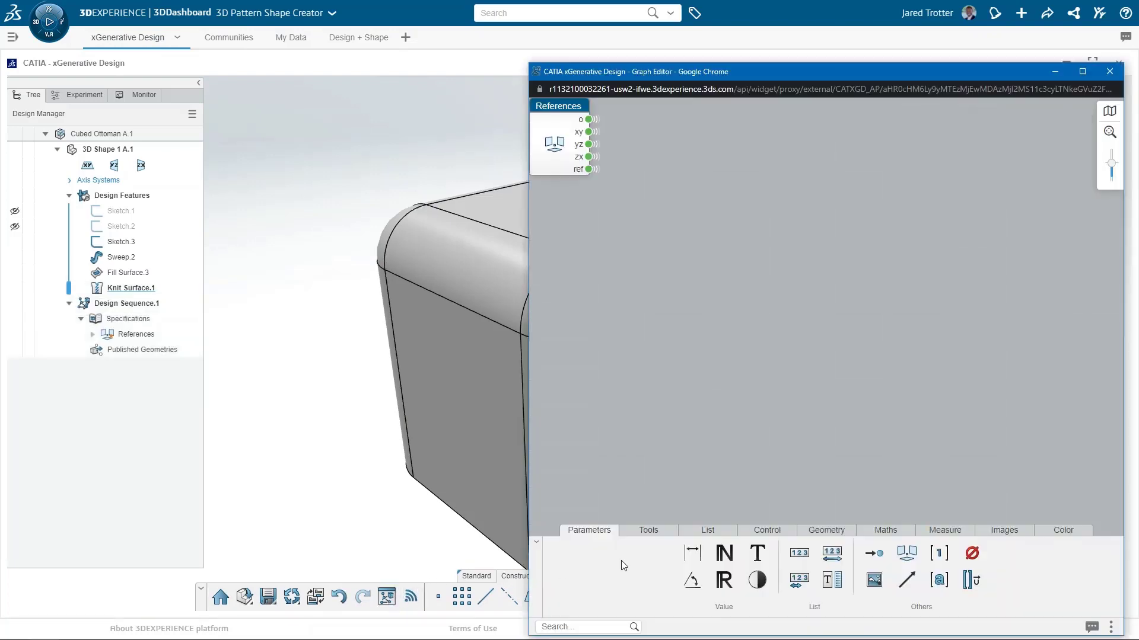
click(821, 532)
click(1110, 628)
click(1094, 594)
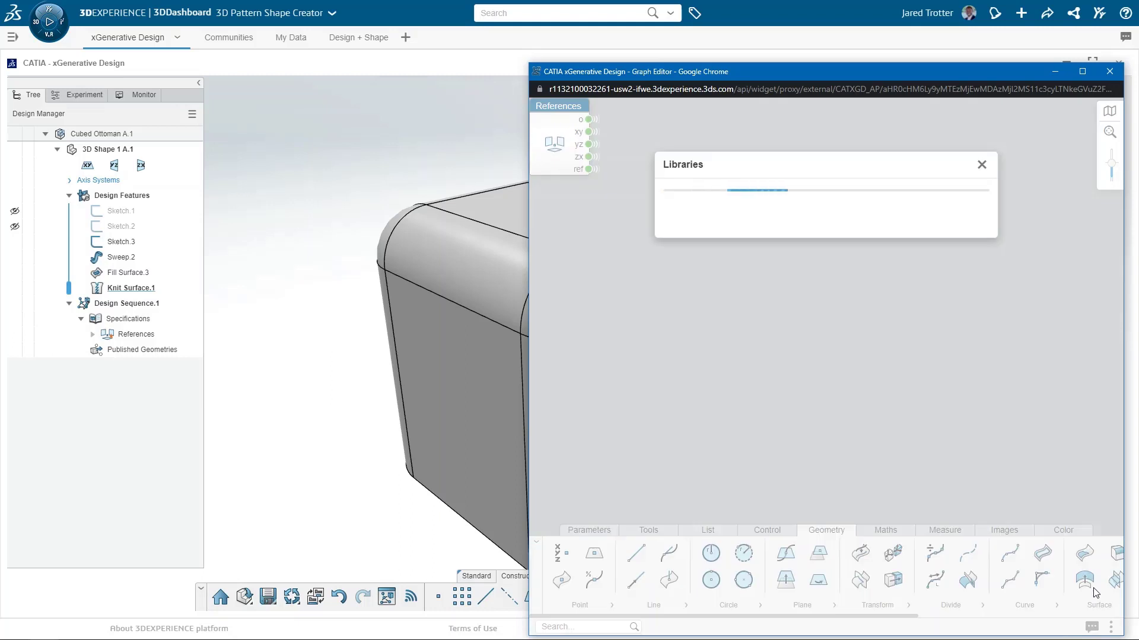
click(982, 165)
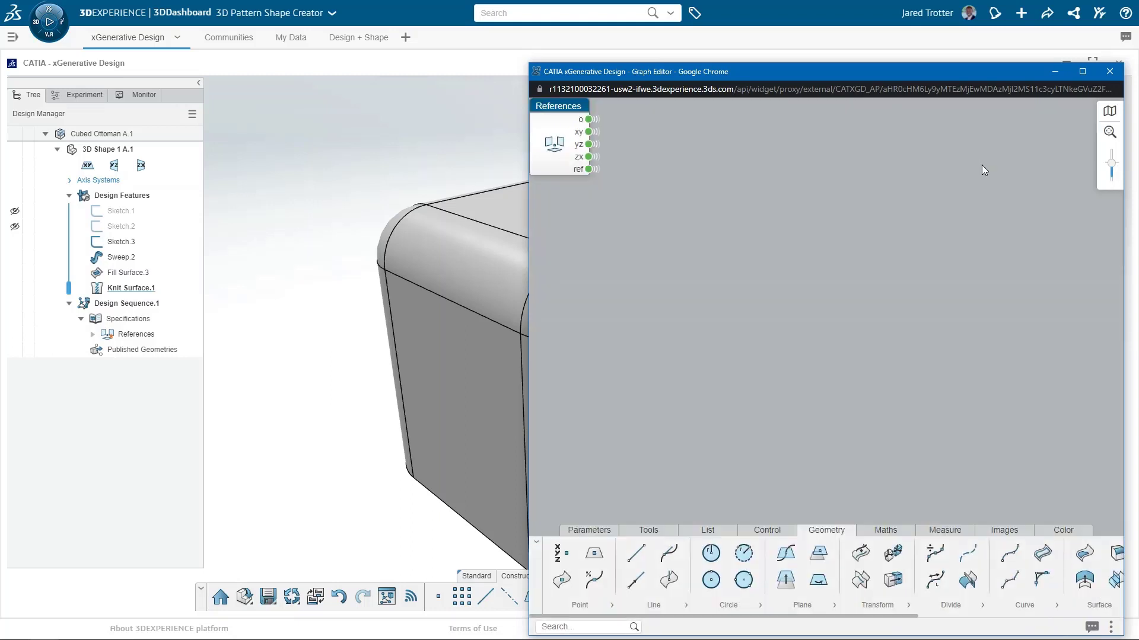
drag(870, 617, 814, 167)
- Add an Input node to the graph to feed the ottoman's geometry into Ottoman Cover 1.1
drag(530, 197, 599, 197)
drag(738, 62, 735, 16)
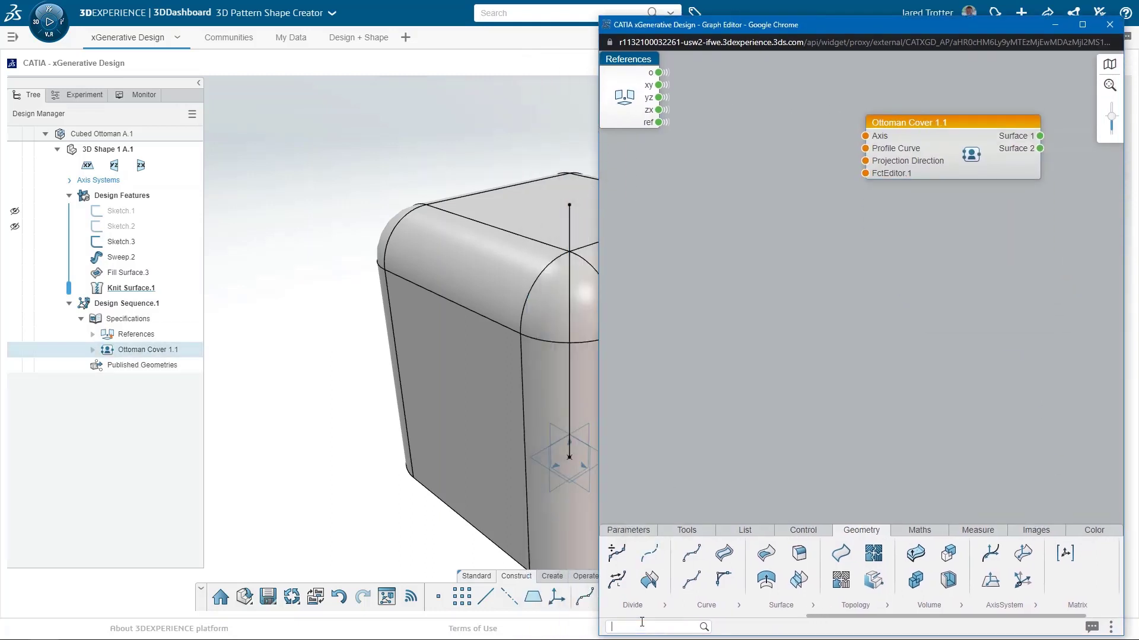
text(input)
drag(634, 576, 728, 177)
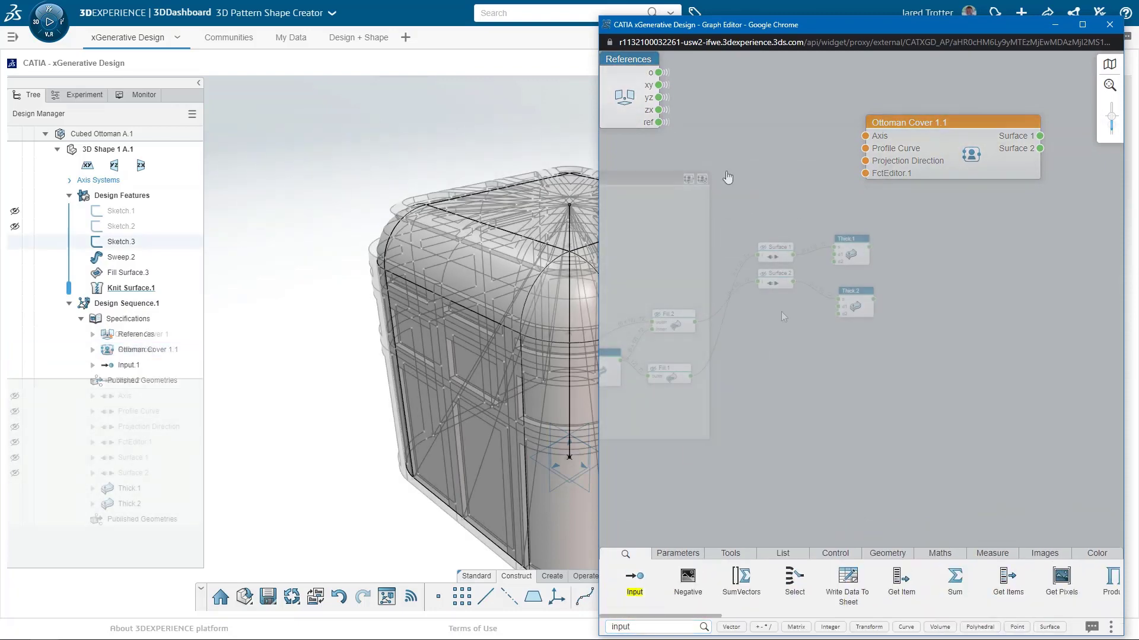
- Colour Thick.1 red and Thick.2 blue so the cube shows red frames with blue panels
click(852, 291)
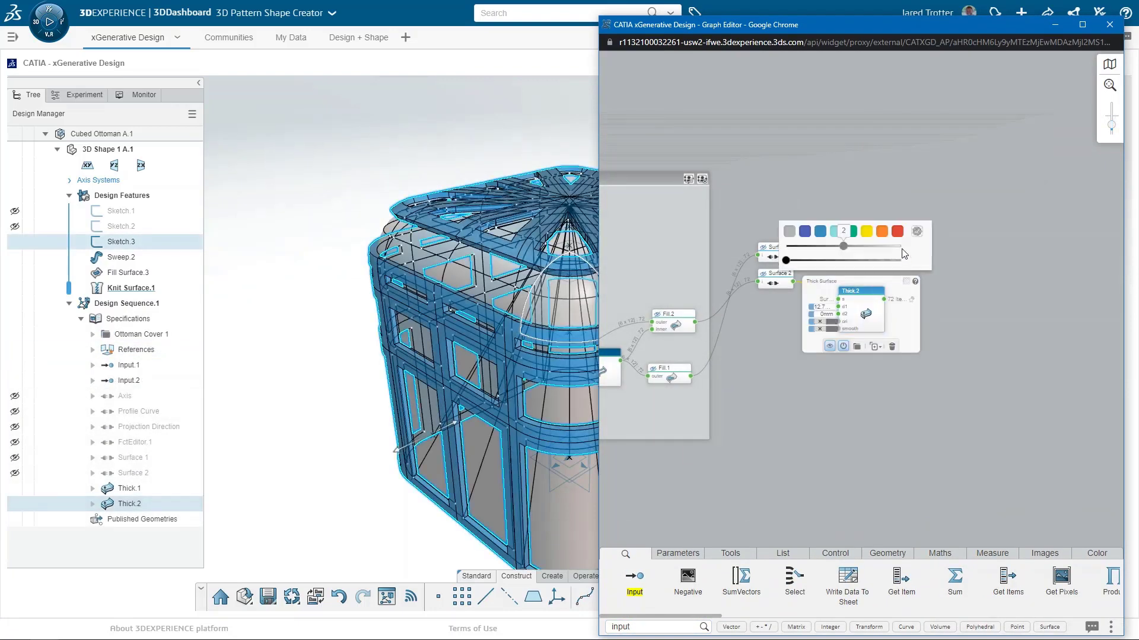
click(853, 240)
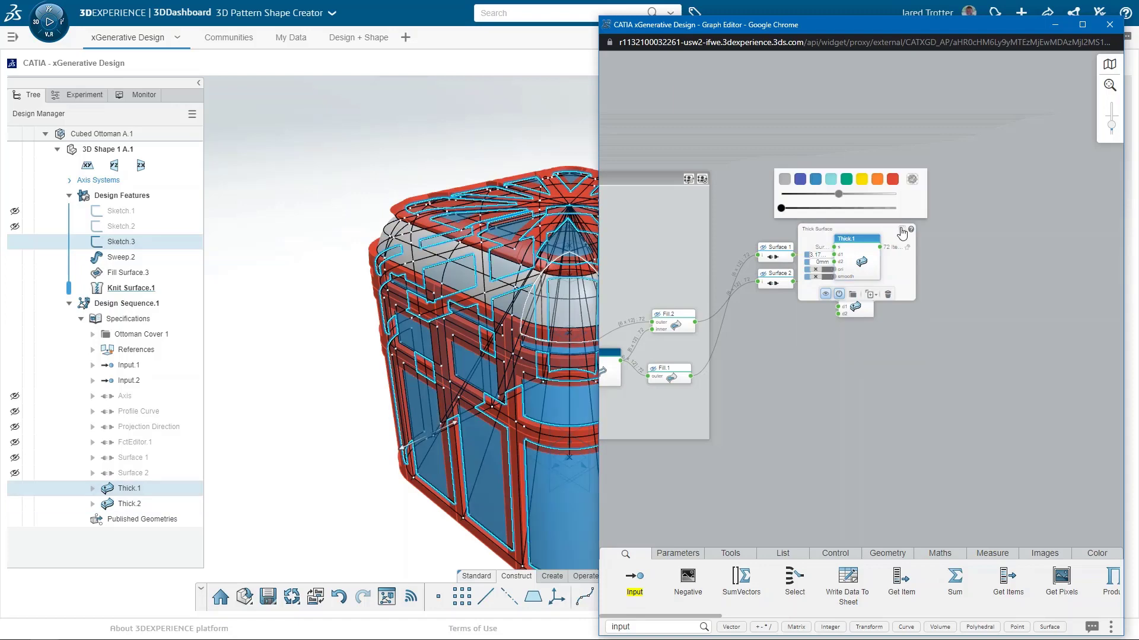
click(830, 358)
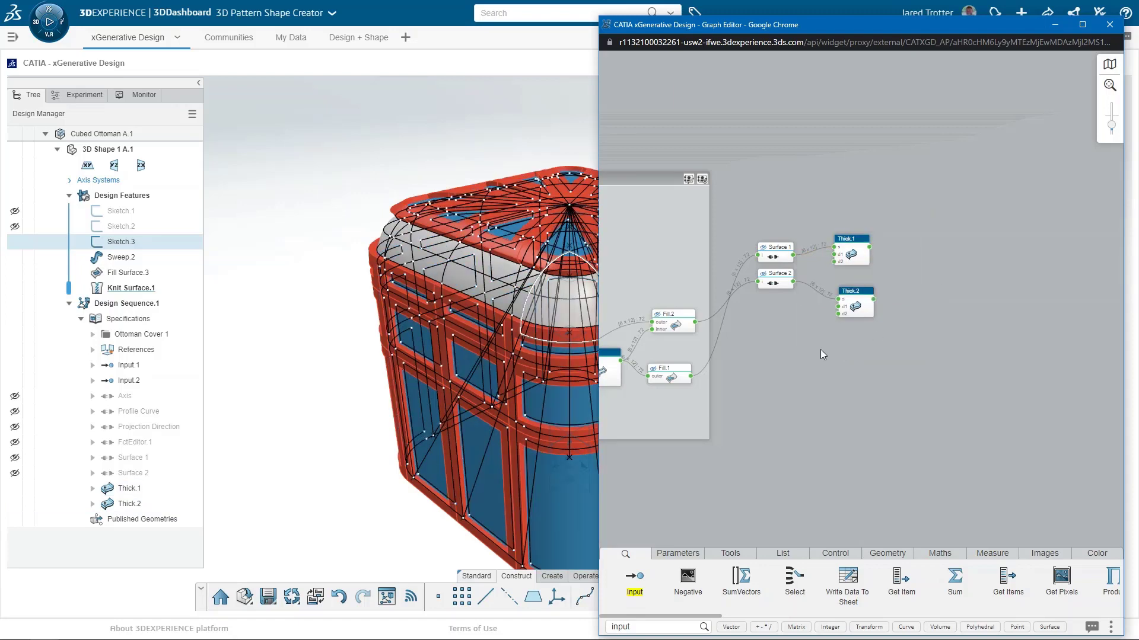
drag(820, 350, 1001, 446)
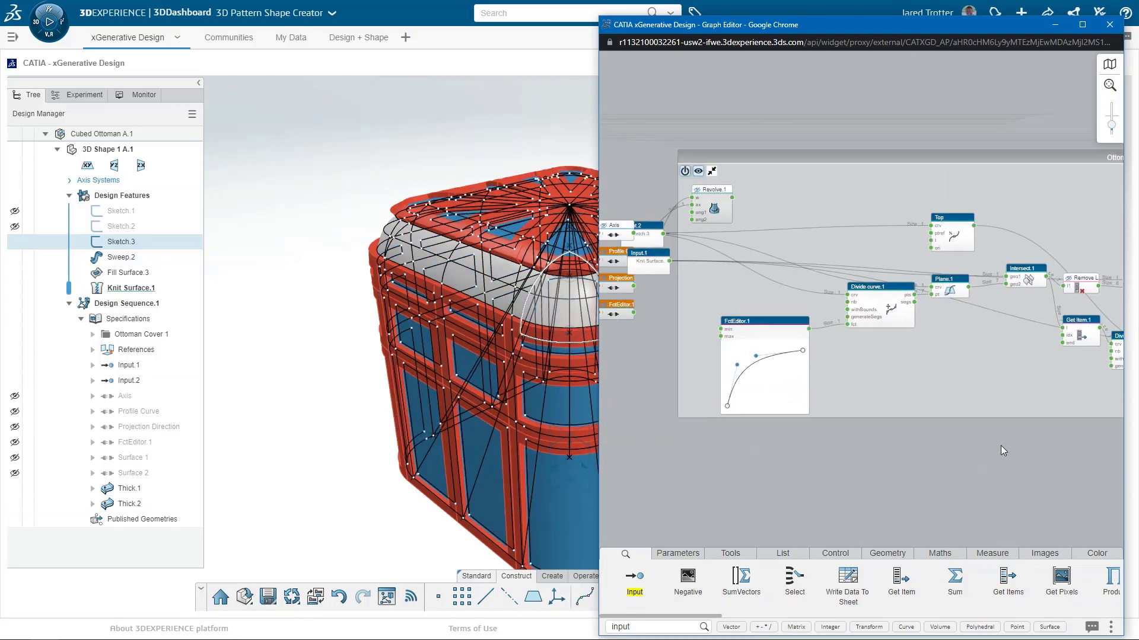
click(804, 356)
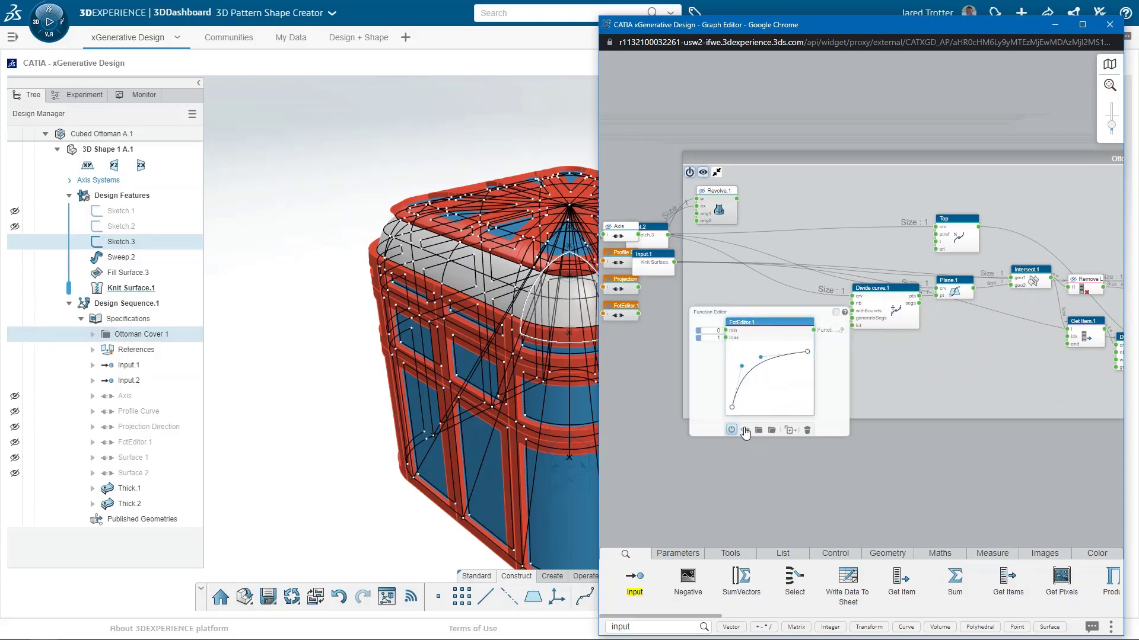
- Switch off Wires, Points and Axis in View Mode Settings to hide construction geometry
click(655, 563)
click(680, 576)
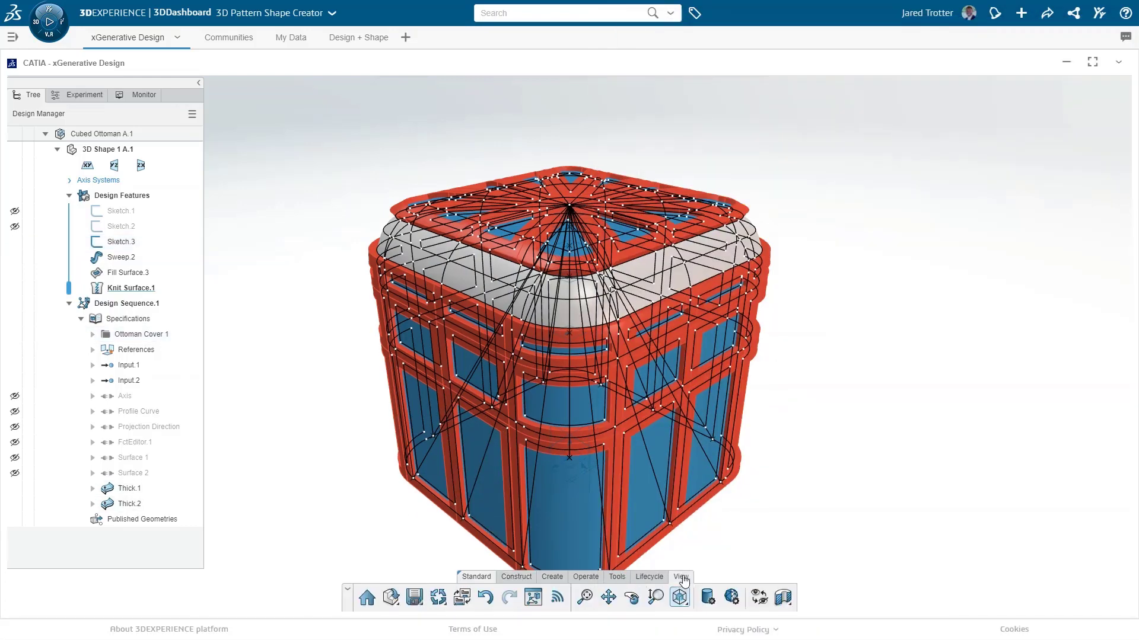
click(708, 597)
click(456, 406)
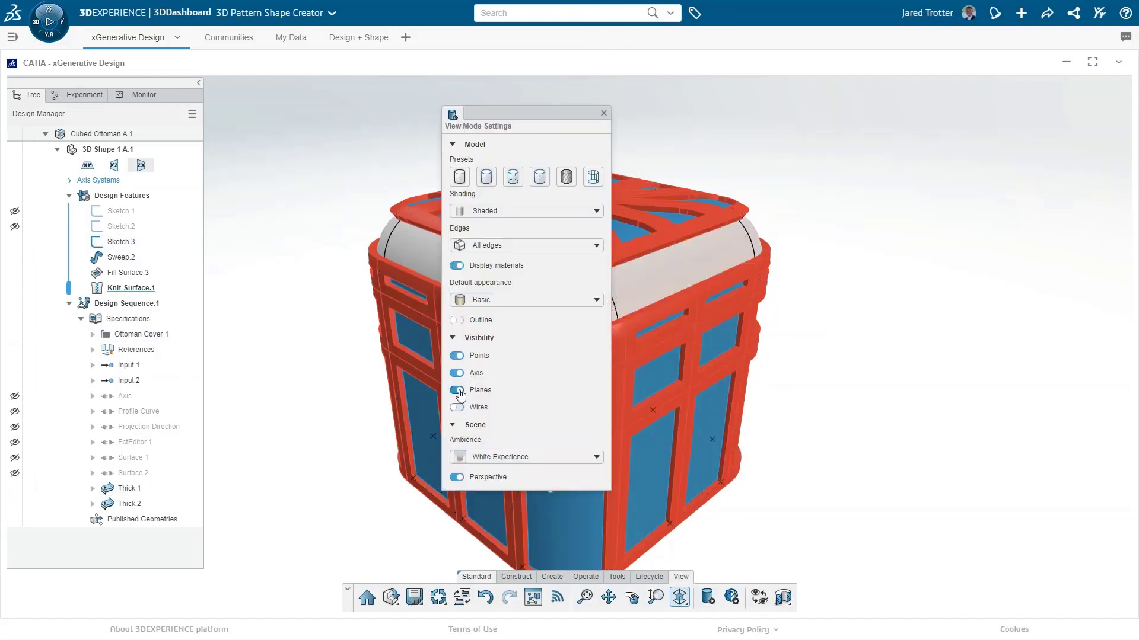
click(458, 356)
click(457, 373)
- Drag a point on the FctEditor.1 curve in the Experiment tab to vary the frame pattern
click(603, 113)
click(84, 95)
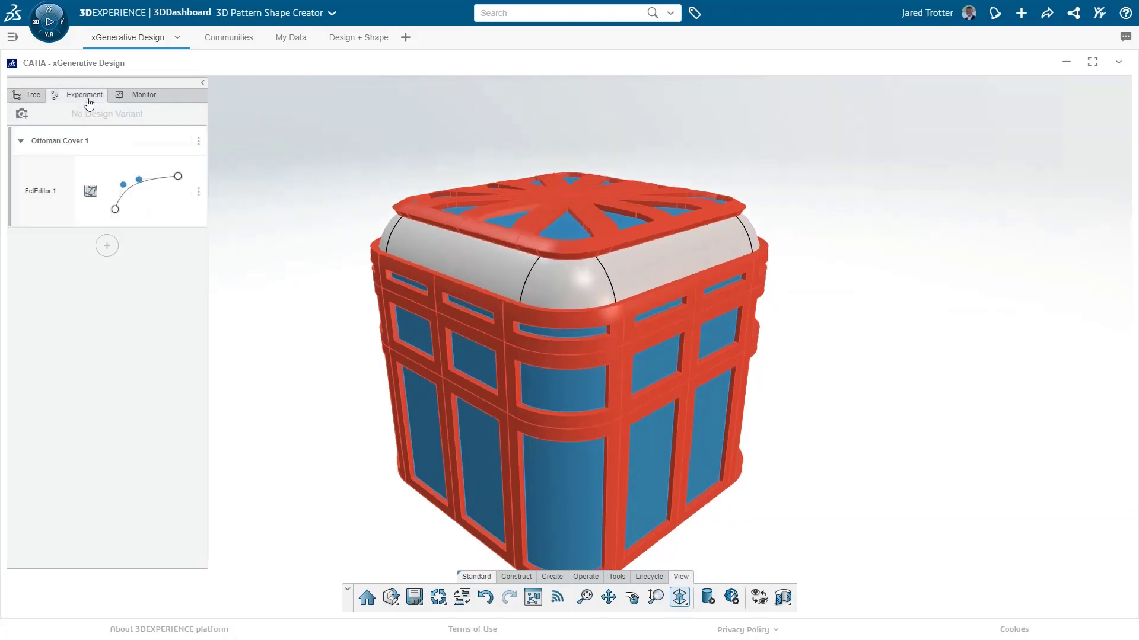
drag(137, 187, 144, 200)
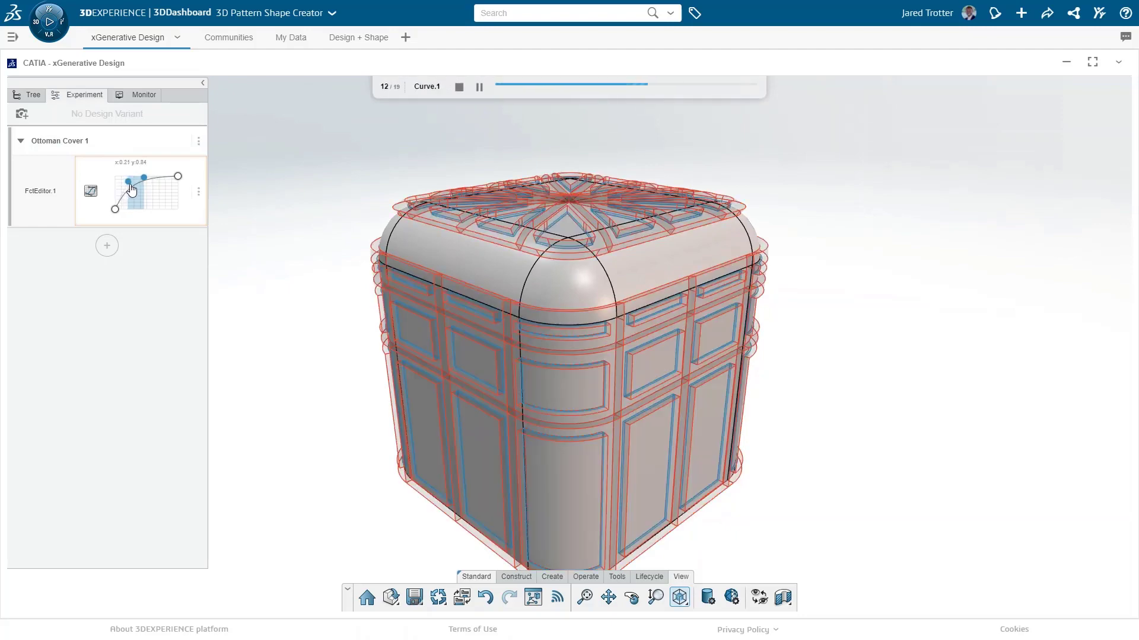